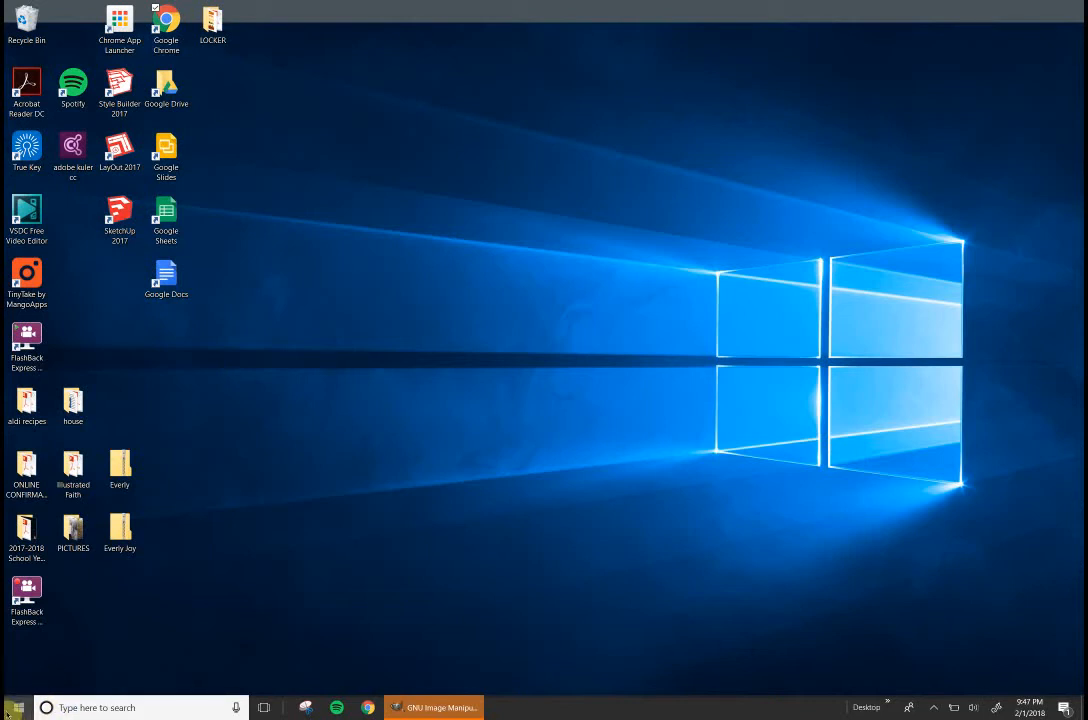
Switch to GIMP and close its floating Tool Options, Layers and Toolbox windows
{"action": "left_click", "coordinate": [17, 708]}
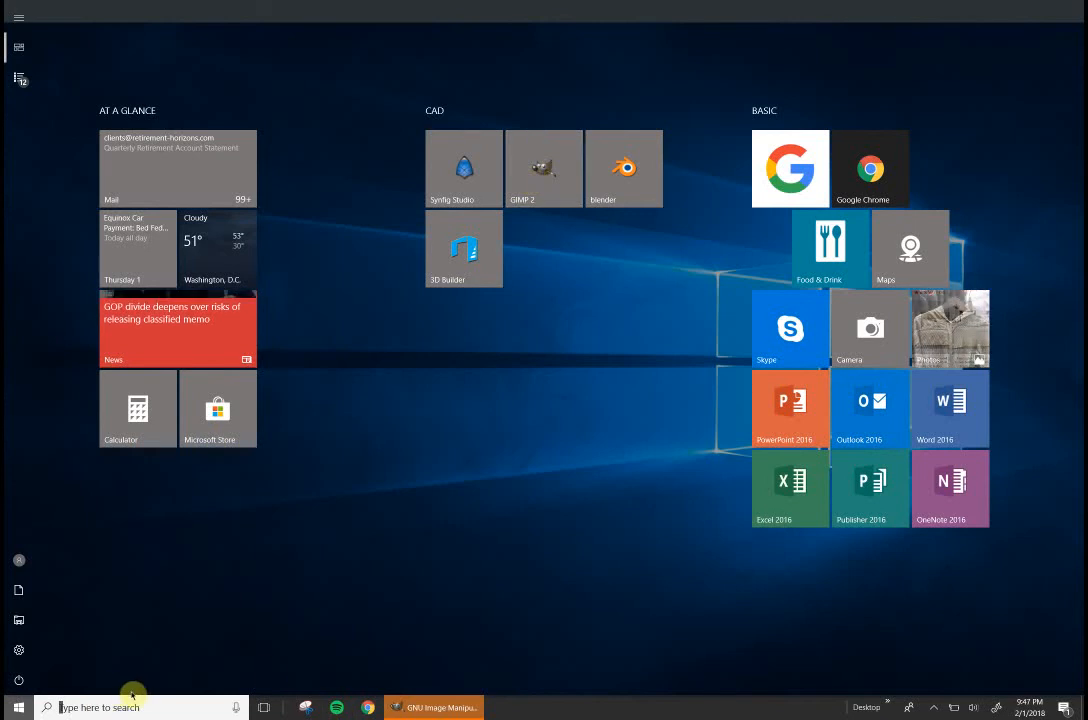
{"action": "left_click", "coordinate": [466, 710]}
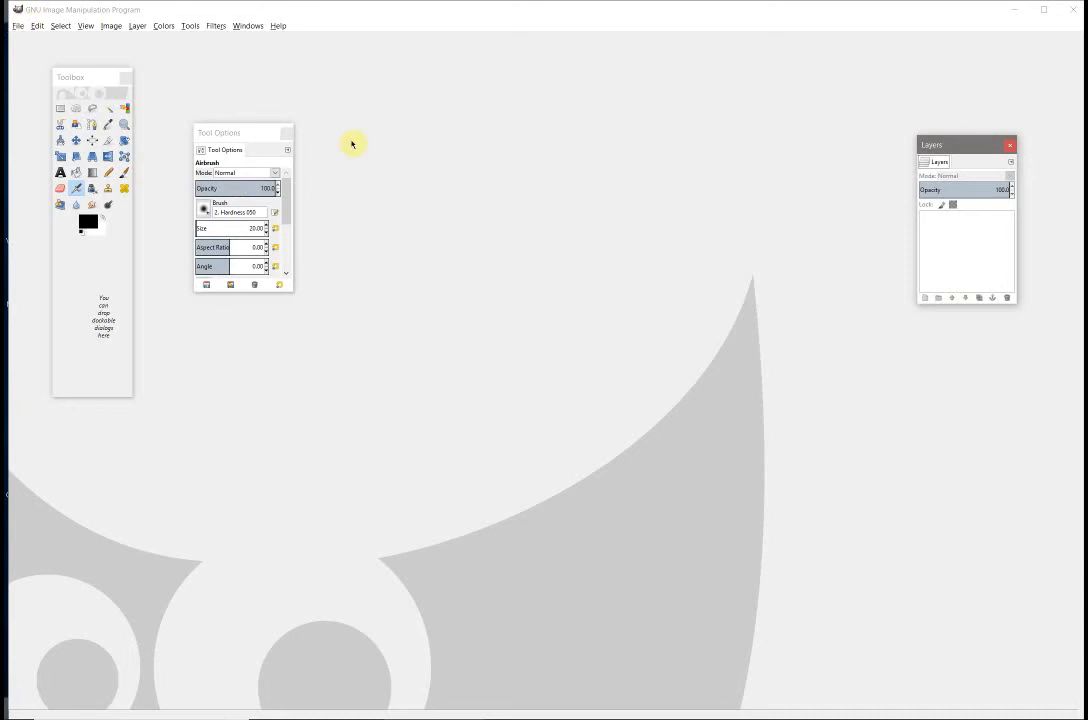
{"action": "left_click", "coordinate": [289, 135]}
{"action": "left_click", "coordinate": [1010, 145]}
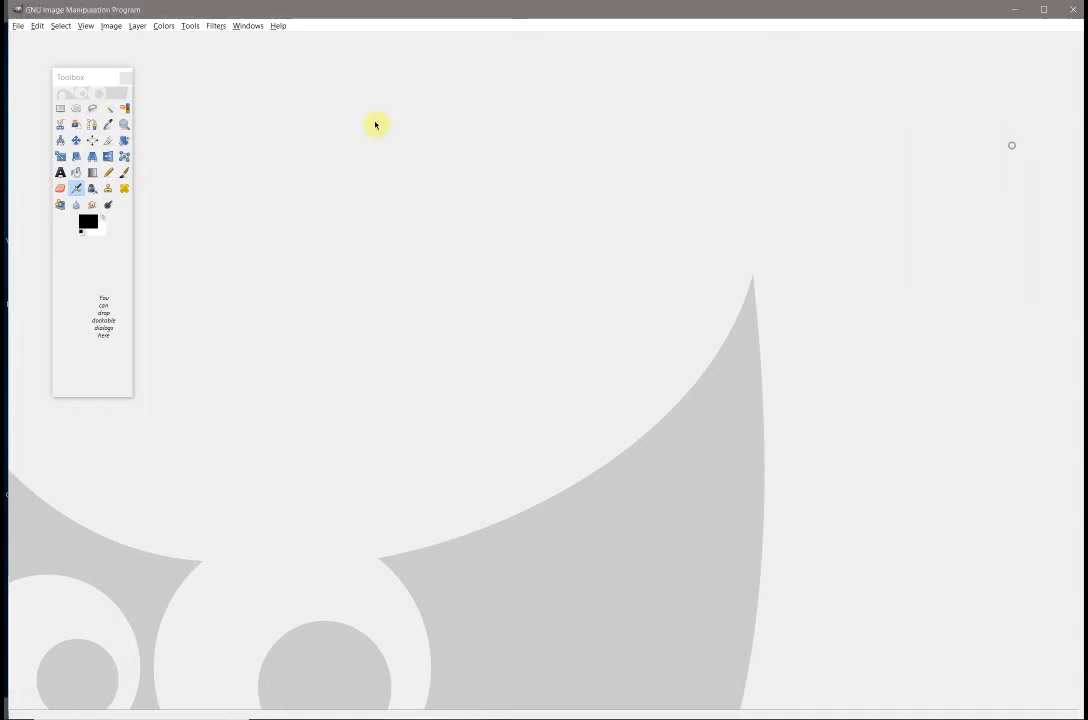
{"action": "left_click", "coordinate": [125, 78]}
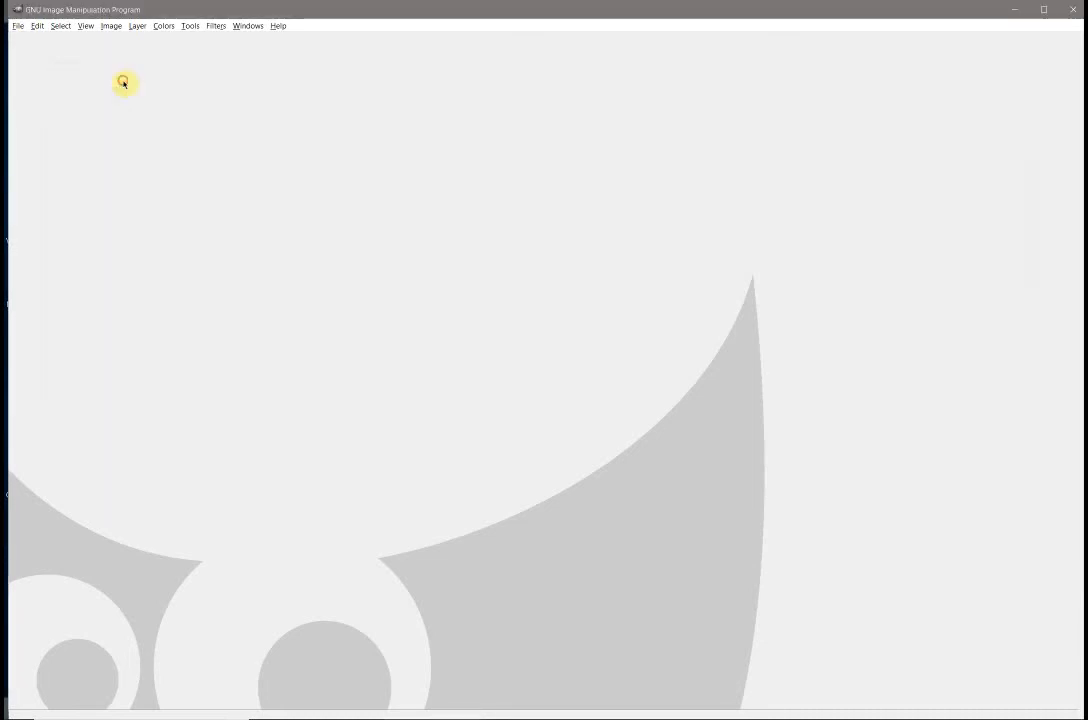
Open a new Toolbox window and move it to the side of the workspace, clear of the menus
{"action": "left_click", "coordinate": [249, 27]}
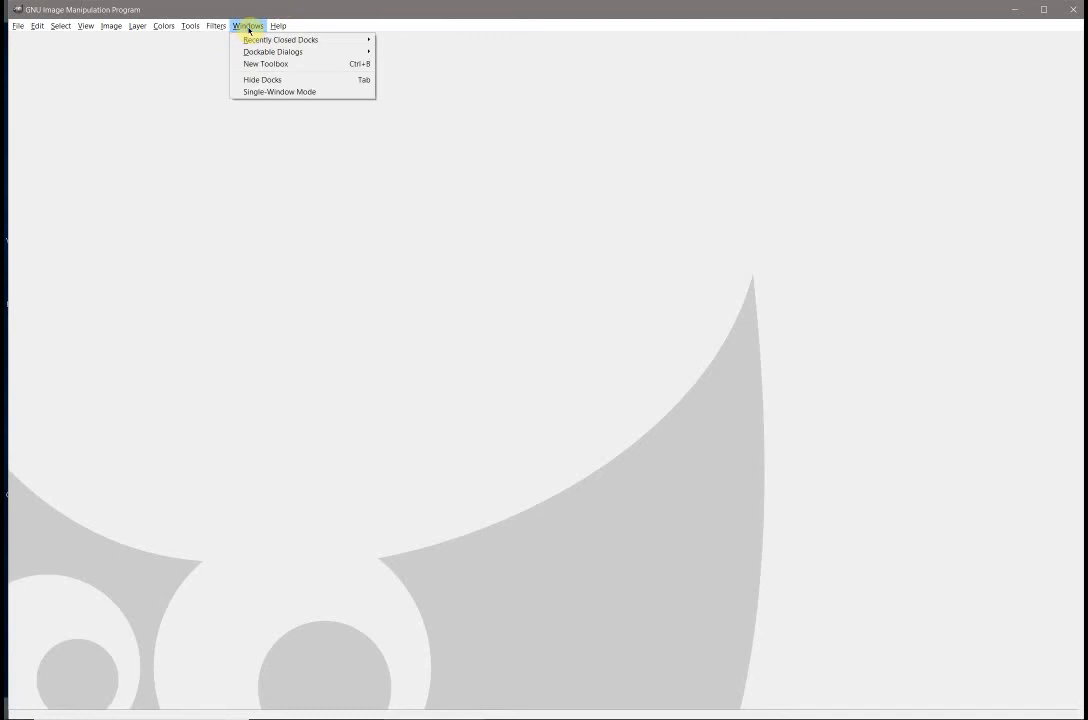
{"action": "left_click", "coordinate": [260, 64]}
{"action": "left_click_drag", "start_coordinate": [260, 12], "coordinate": [63, 70]}
Open the Tool Options dialog and place it beside the Toolbox
{"action": "left_click", "coordinate": [248, 26]}
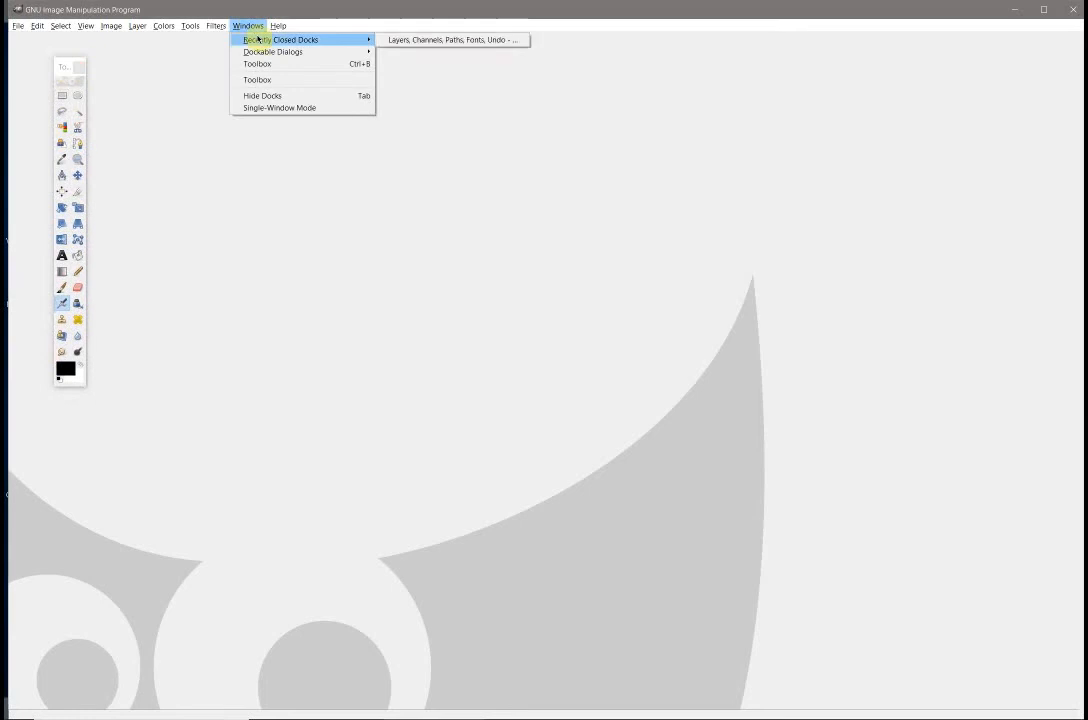
{"action": "mouse_move", "coordinate": [265, 57]}
{"action": "left_click", "coordinate": [416, 52]}
{"action": "left_click_drag", "start_coordinate": [403, 7], "coordinate": [147, 232]}
Open the Layers dialog and move it to the side of the workspace opposite the Toolbox
{"action": "left_click", "coordinate": [247, 27]}
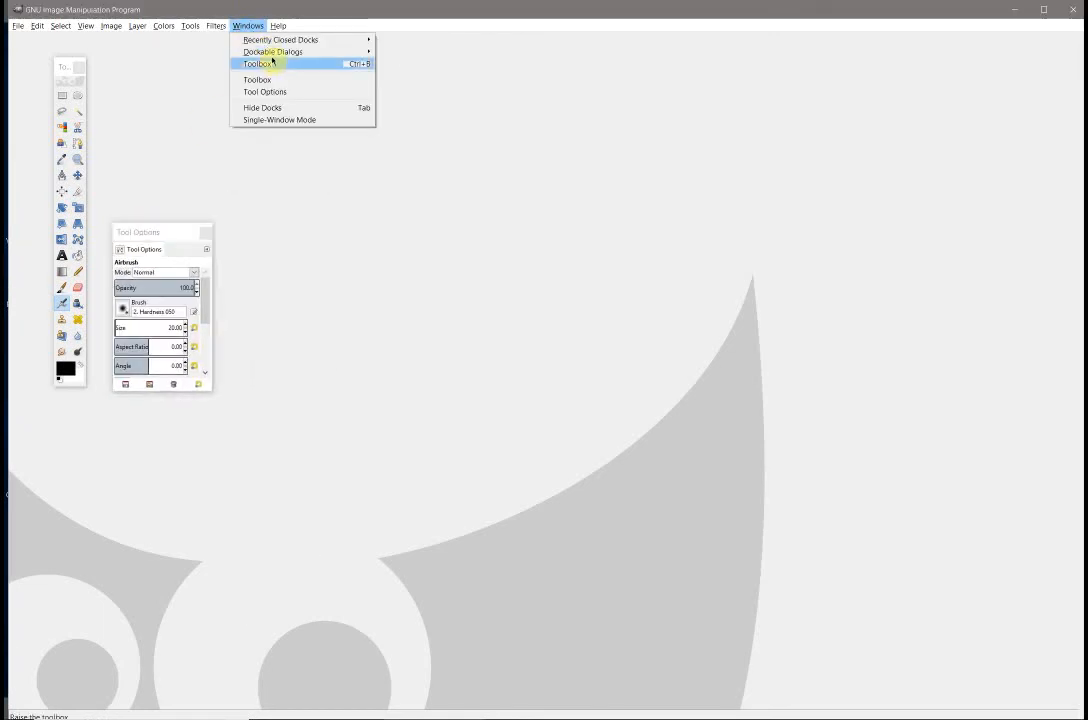
{"action": "mouse_move", "coordinate": [272, 58]}
{"action": "left_click", "coordinate": [396, 80]}
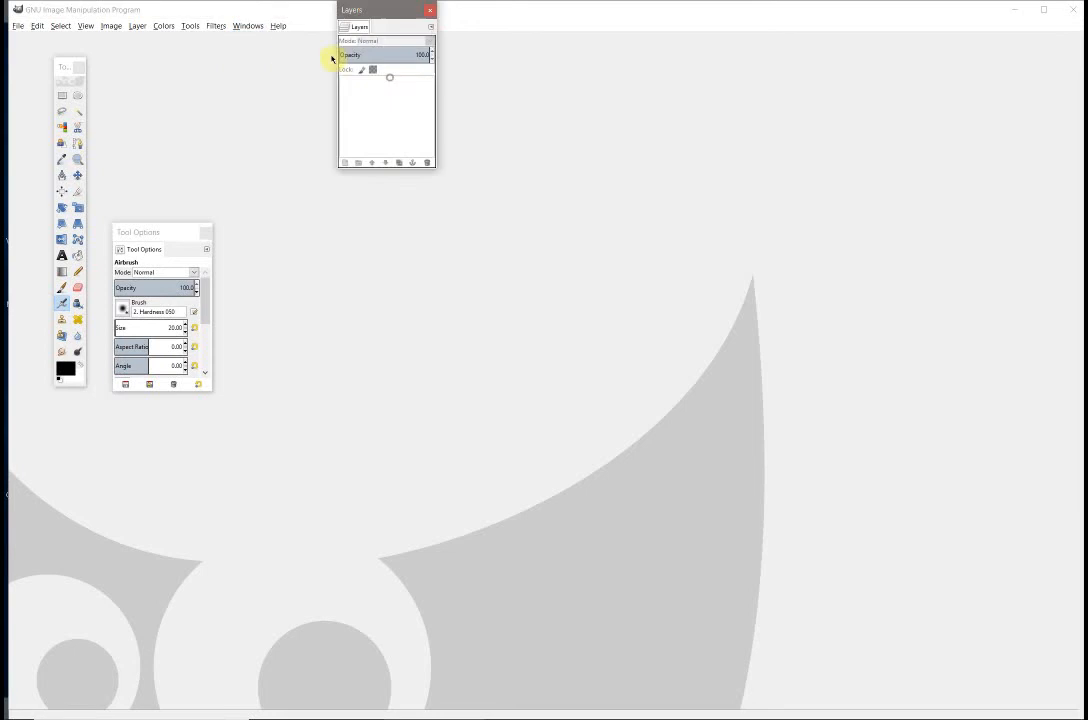
{"action": "left_click_drag", "start_coordinate": [401, 20], "coordinate": [1010, 132]}
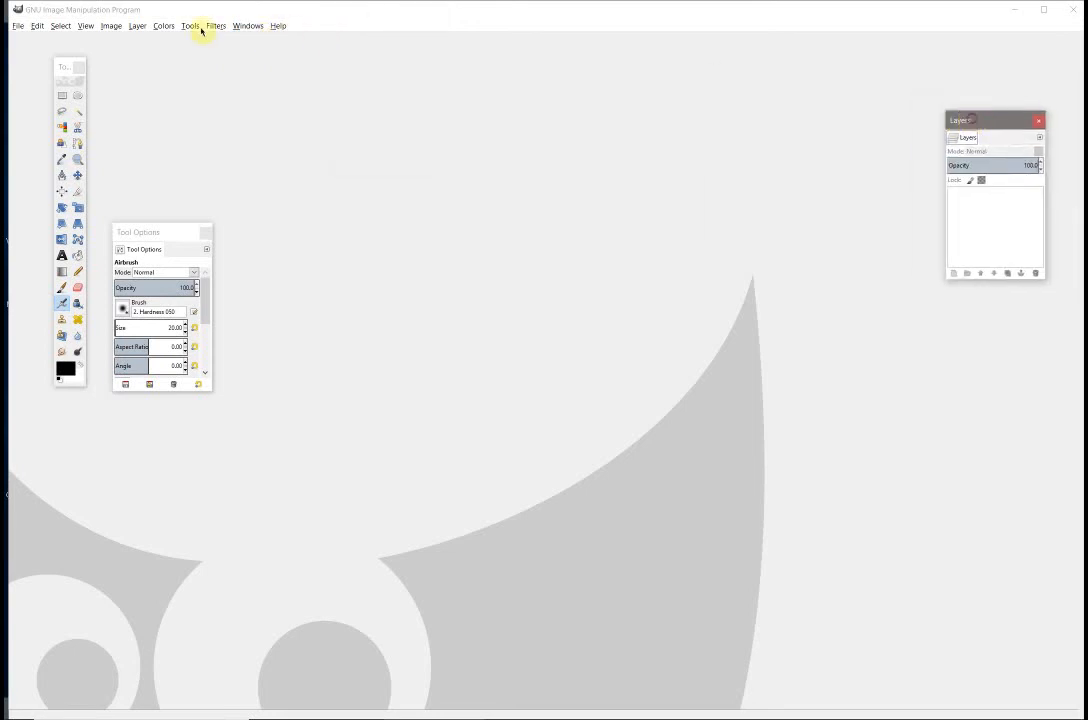
Open the Undo History dialog and dock it as a tab next to Layers
{"action": "left_click", "coordinate": [247, 27]}
{"action": "mouse_move", "coordinate": [258, 53]}
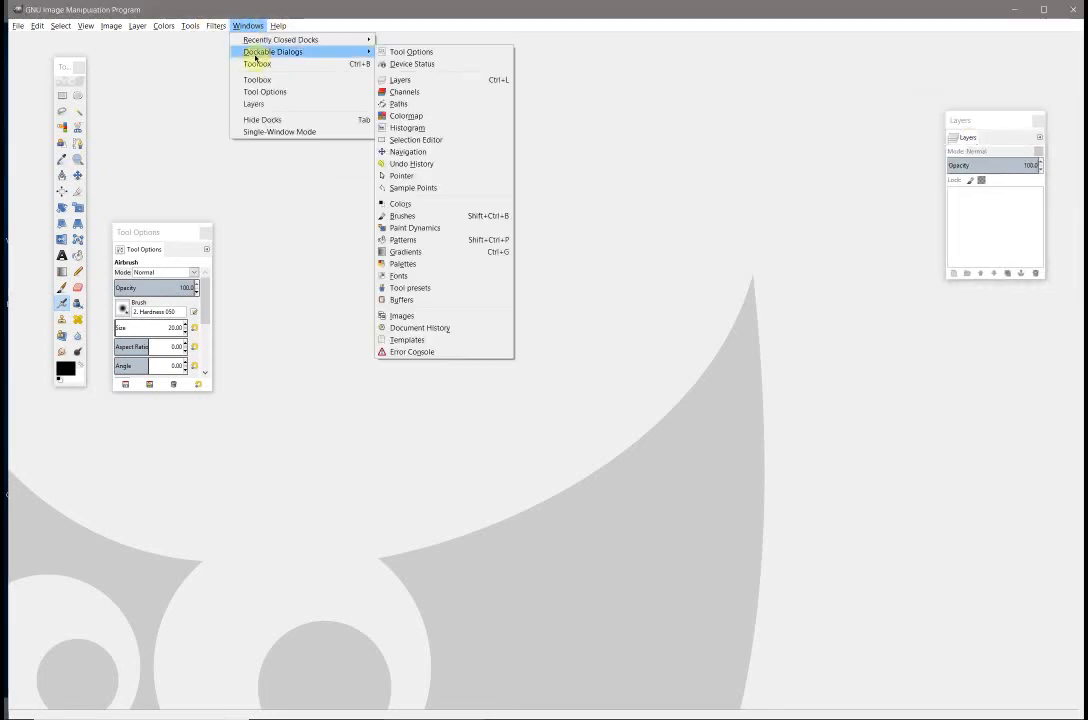
{"action": "left_click", "coordinate": [411, 164]}
{"action": "left_click_drag", "start_coordinate": [405, 101], "coordinate": [988, 303]}
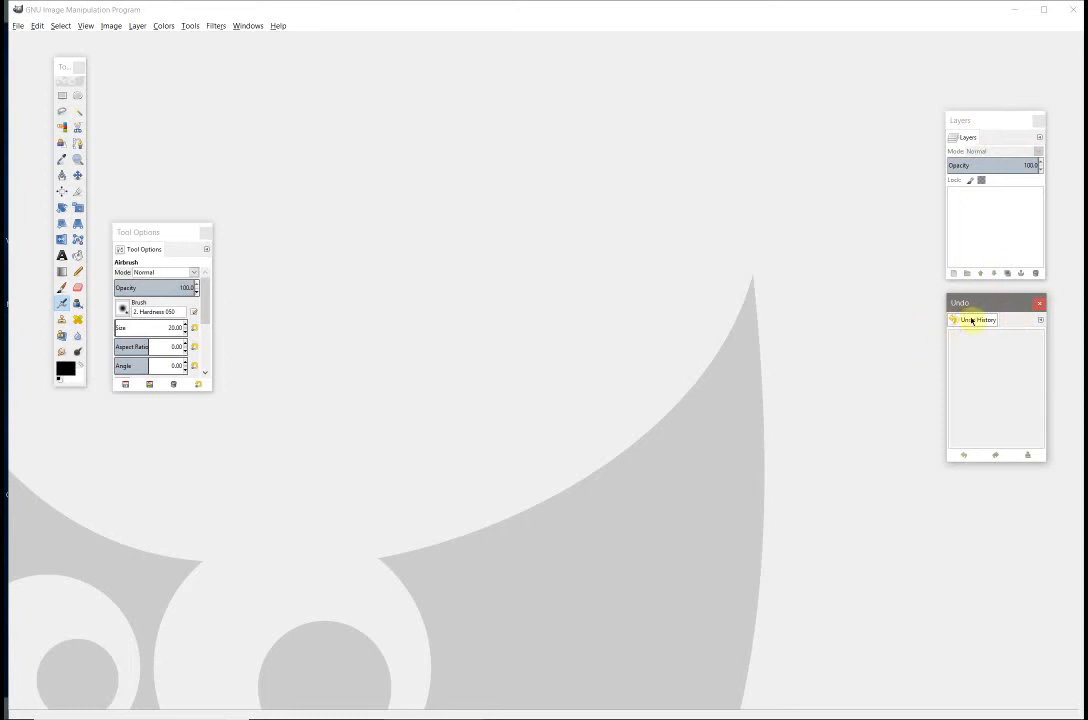
{"action": "left_click_drag", "start_coordinate": [962, 321], "coordinate": [990, 140]}
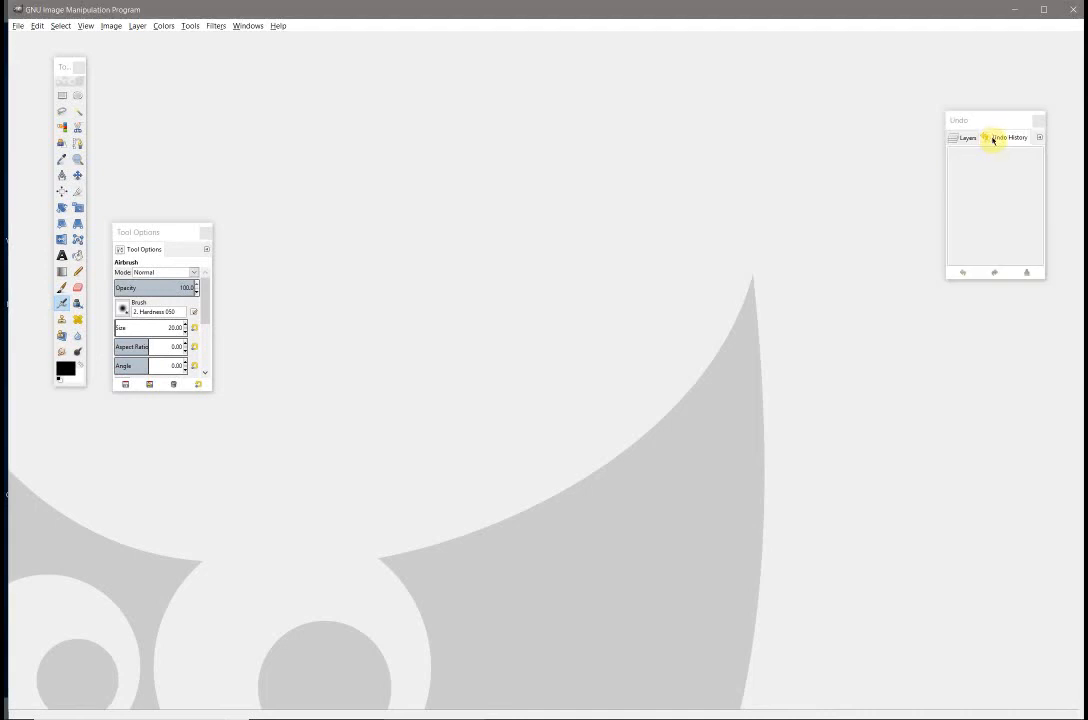
Dock Tool Options beneath the tools in the Toolbox and widen the combined window to five tools per row, placing it near the workspace edge
{"action": "left_click", "coordinate": [141, 254]}
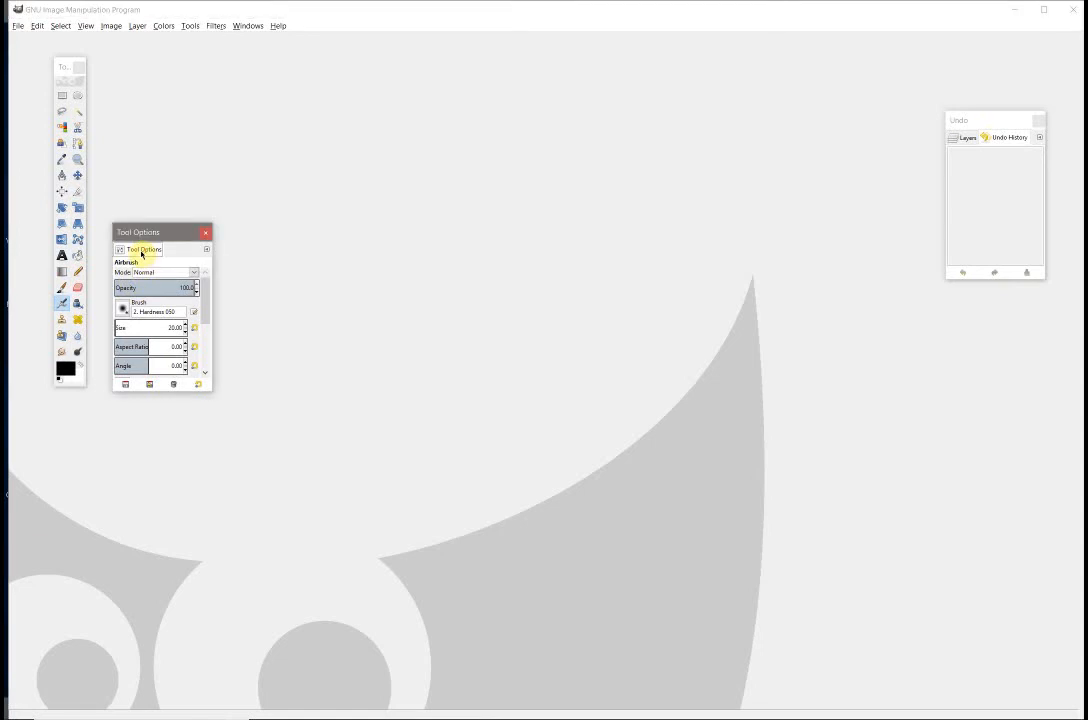
{"action": "left_click_drag", "start_coordinate": [141, 254], "coordinate": [68, 387]}
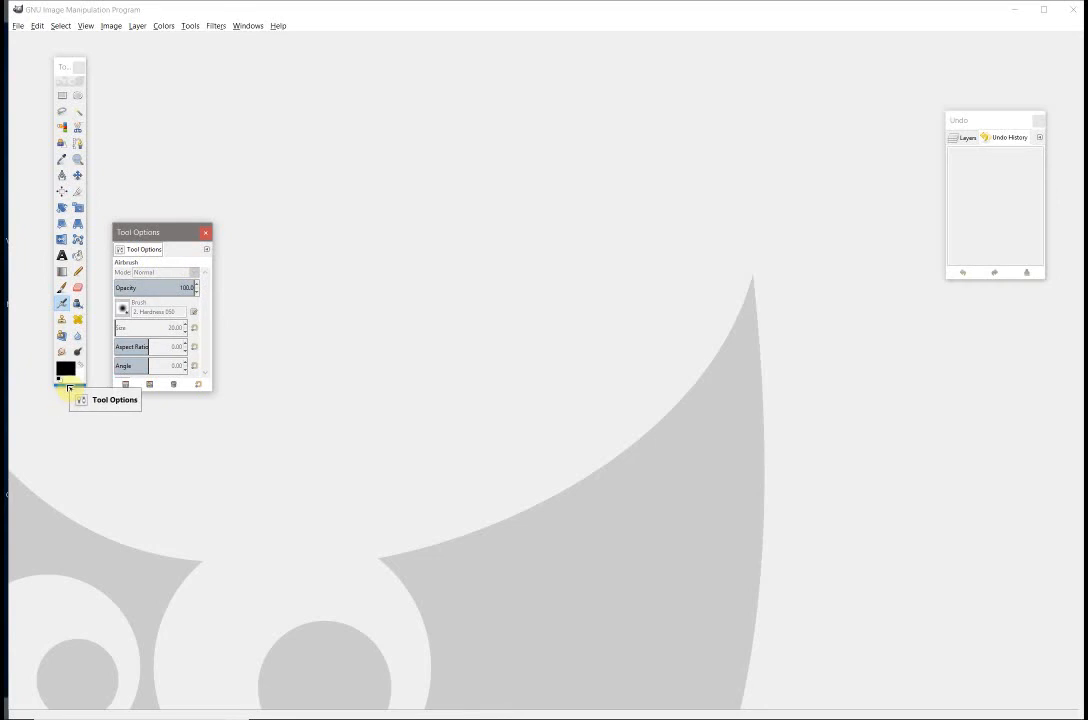
{"action": "left_click_drag", "start_coordinate": [68, 387], "coordinate": [70, 387]}
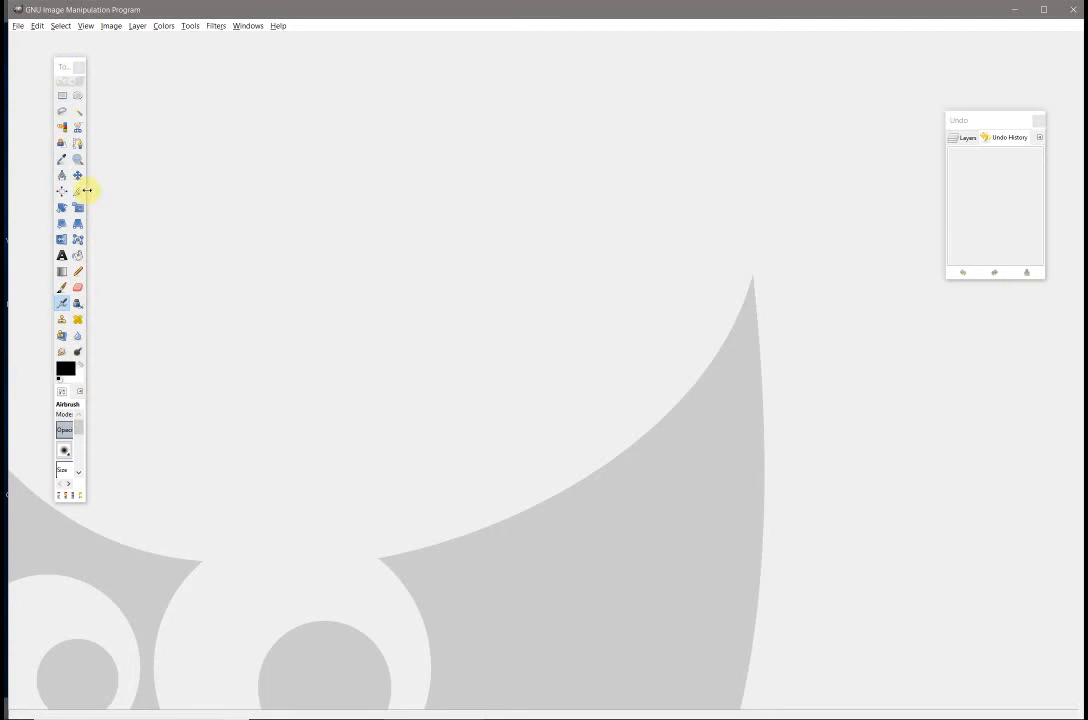
{"action": "left_click_drag", "start_coordinate": [87, 190], "coordinate": [137, 192]}
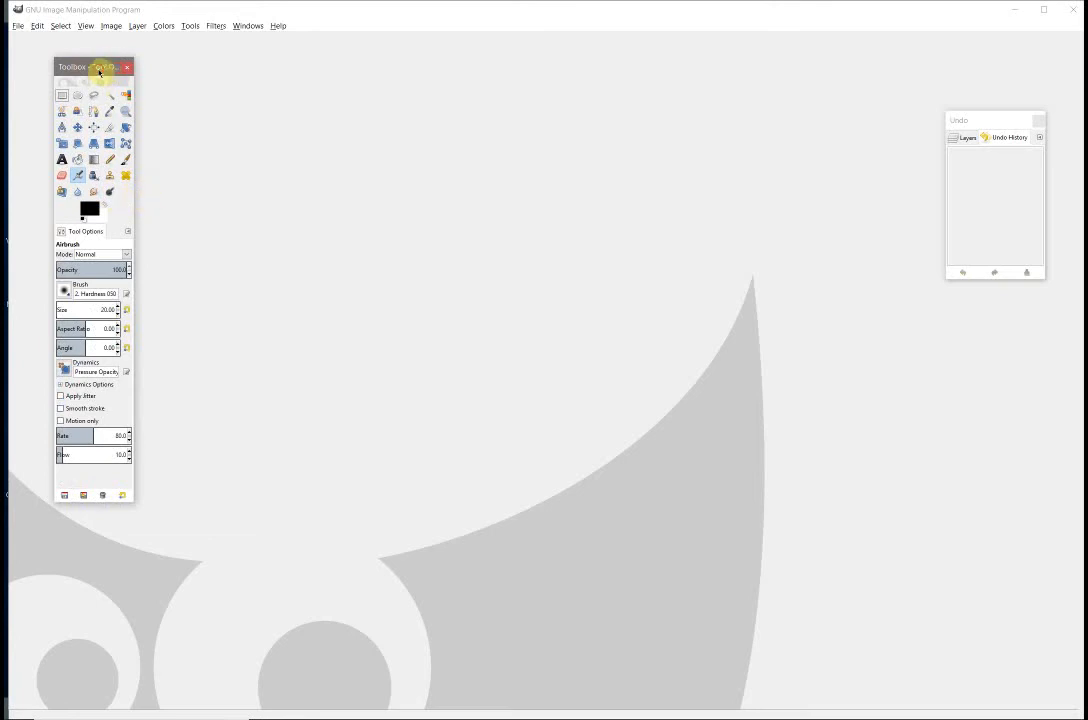
{"action": "left_click_drag", "start_coordinate": [103, 69], "coordinate": [79, 74]}
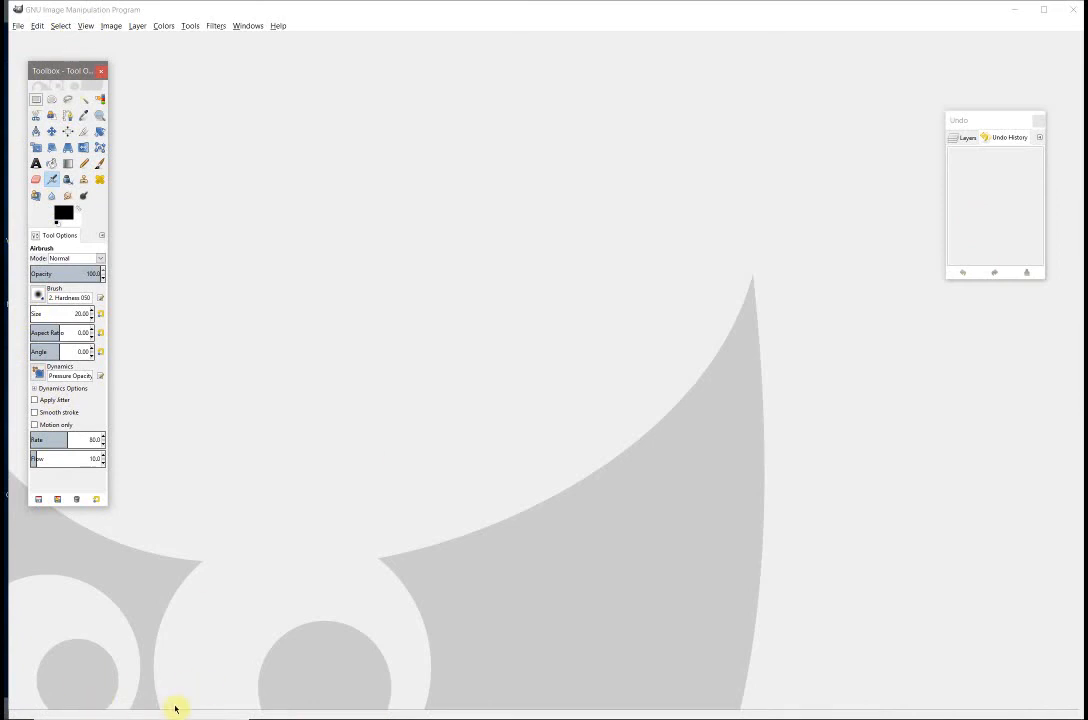
Create a new portrait image from the US-Letter (300ppi) template, expanding the advanced options and keeping RGB color and the background color fill
{"action": "left_click", "coordinate": [18, 27]}
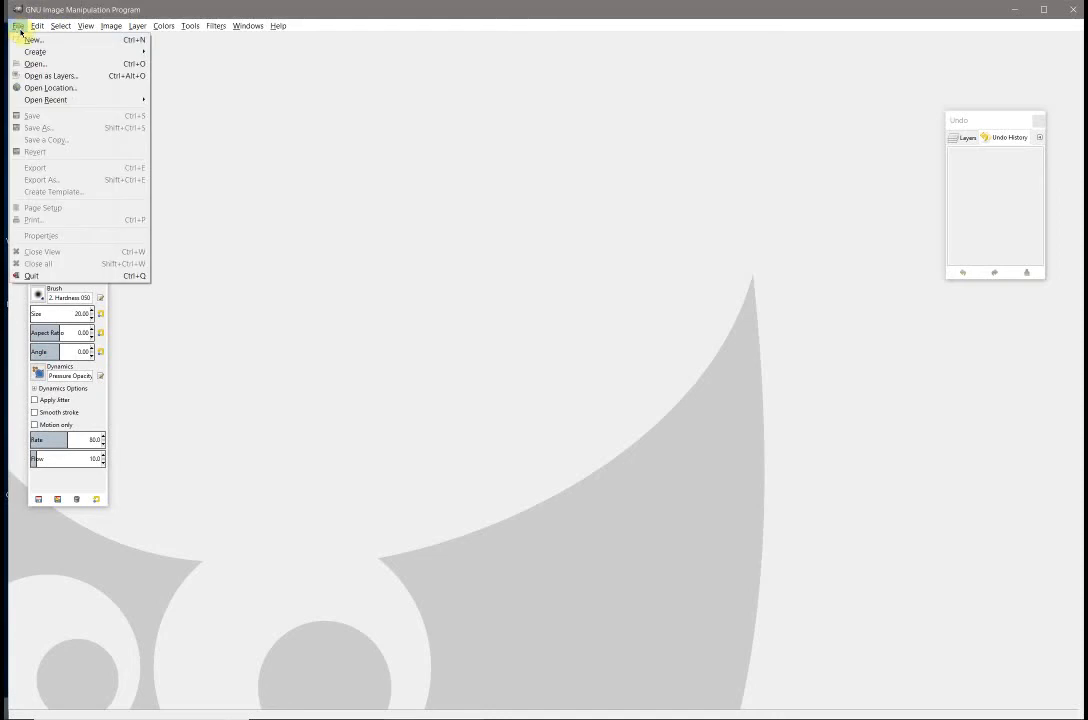
{"action": "left_click", "coordinate": [29, 41]}
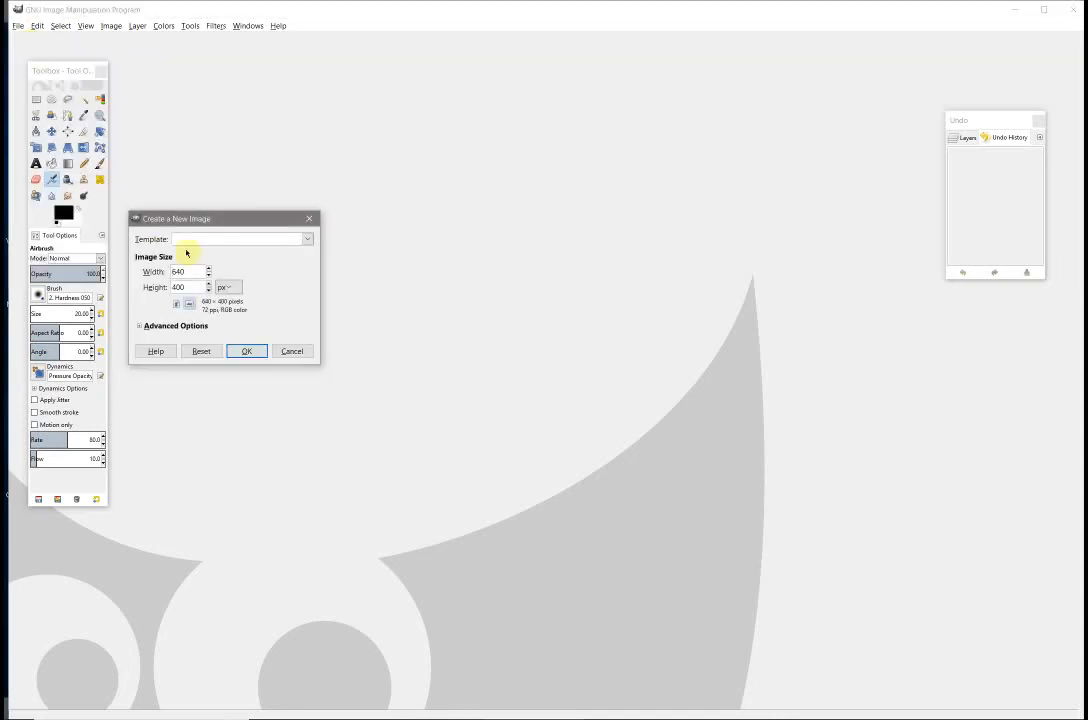
{"action": "left_click", "coordinate": [310, 240]}
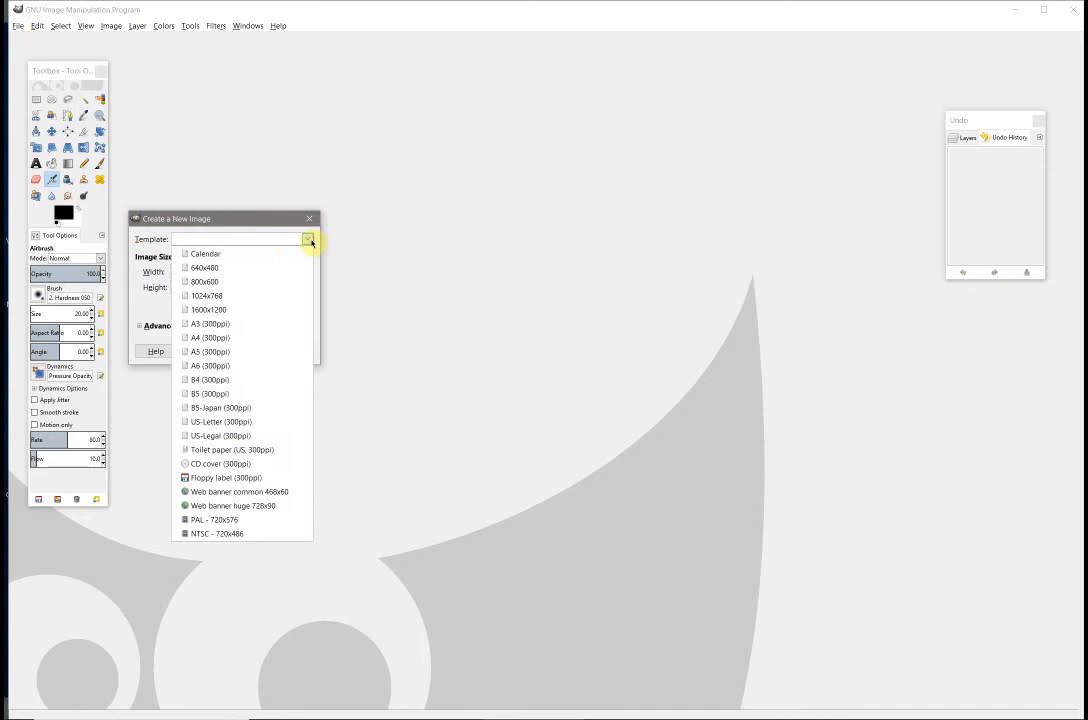
{"action": "left_click", "coordinate": [242, 424]}
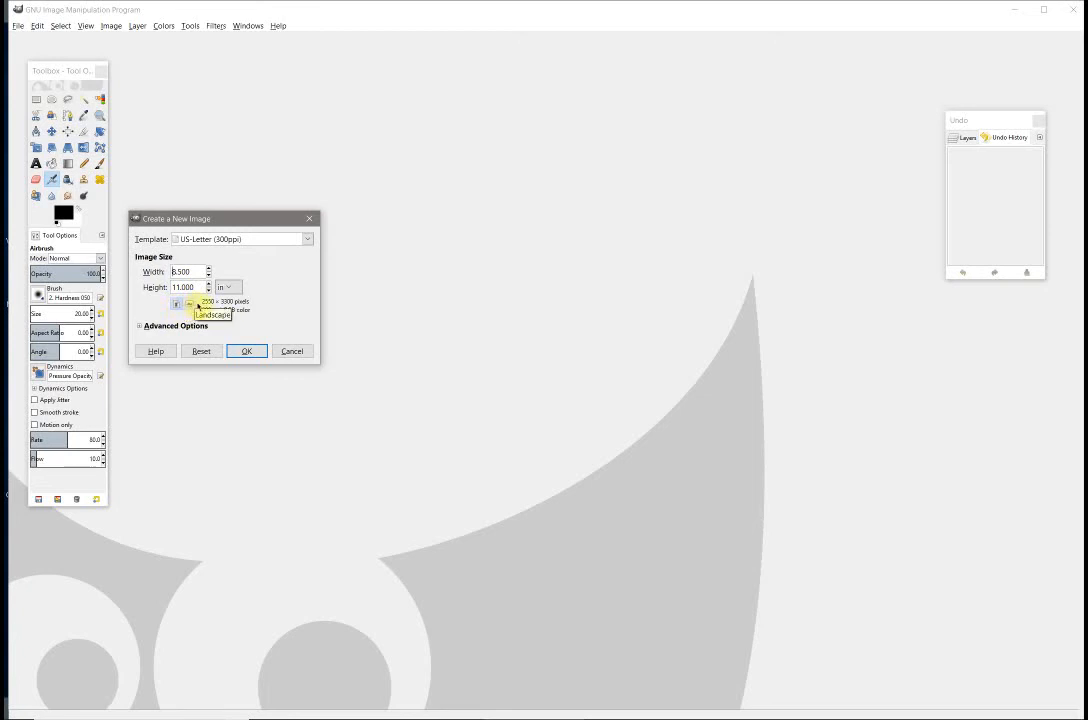
{"action": "left_click", "coordinate": [142, 326]}
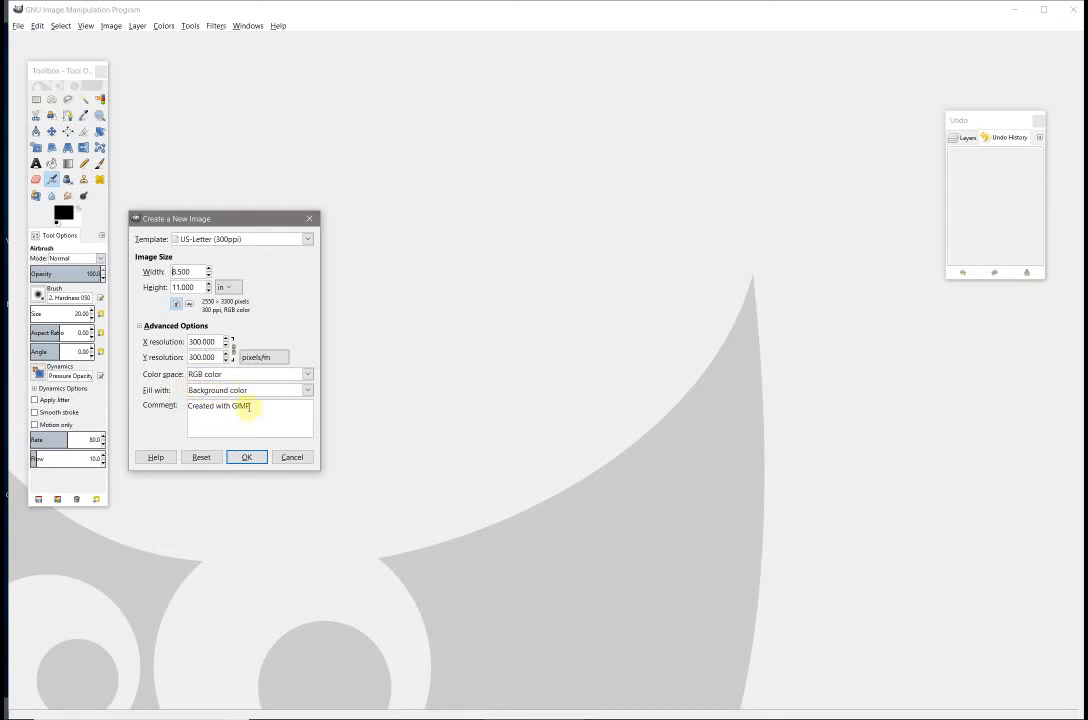
{"action": "left_click", "coordinate": [247, 457]}
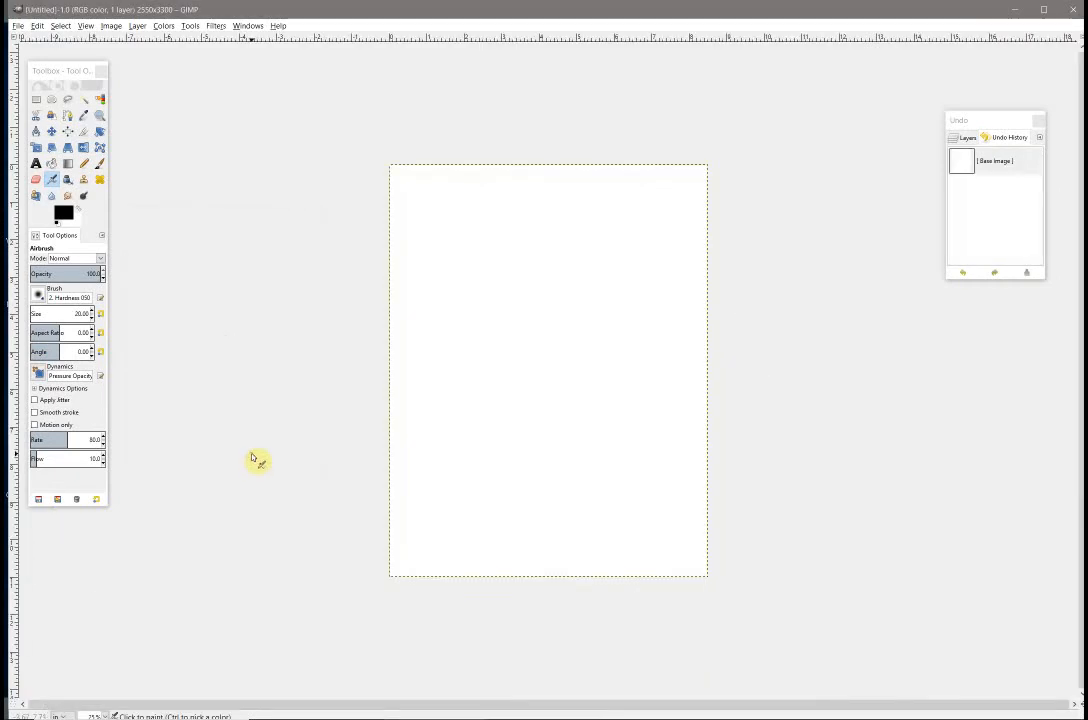
{"action": "mouse_move", "coordinate": [802, 700]}
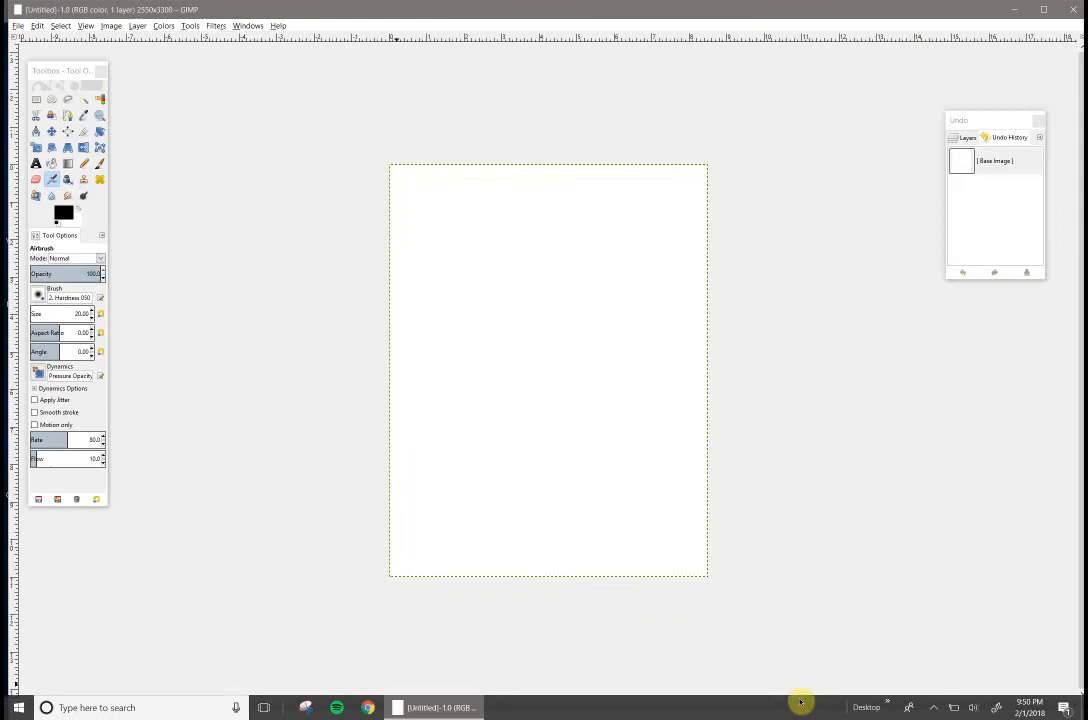
{"action": "left_click", "coordinate": [934, 707]}
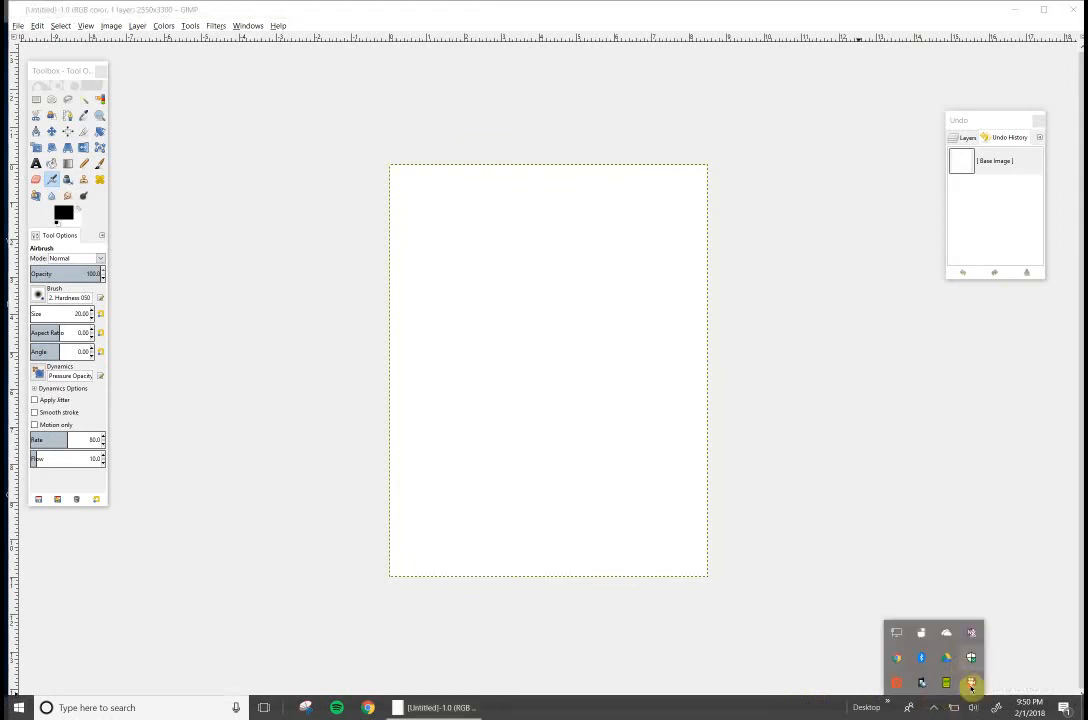
{"action": "right_click", "coordinate": [970, 683]}
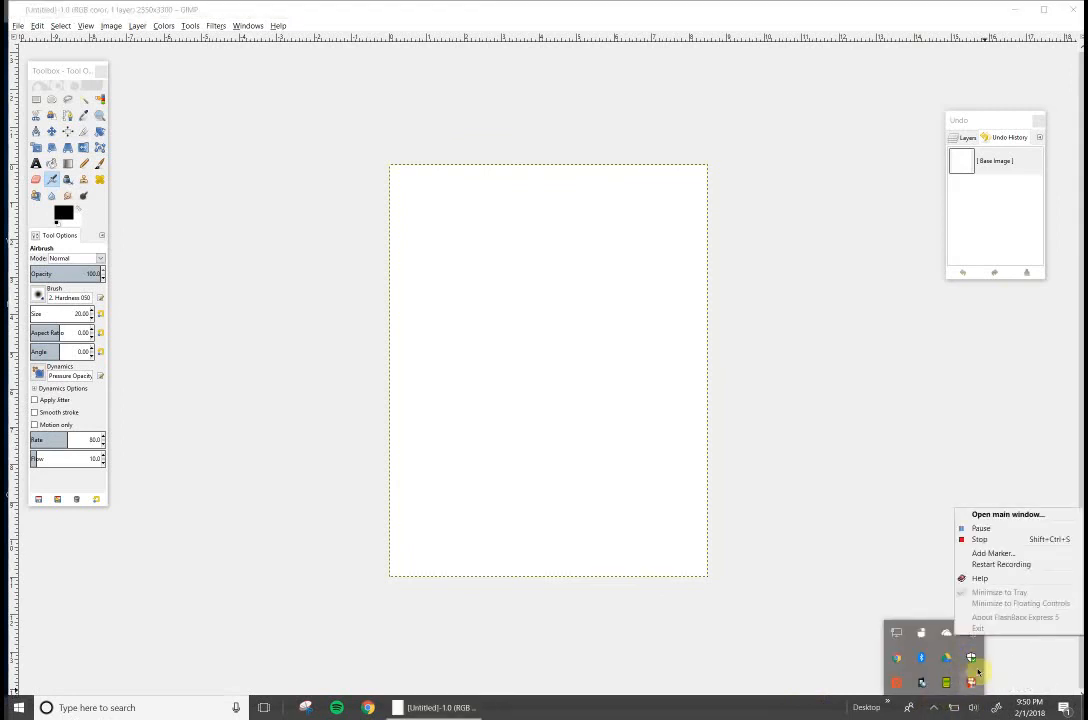
{"action": "left_click", "coordinate": [982, 528]}
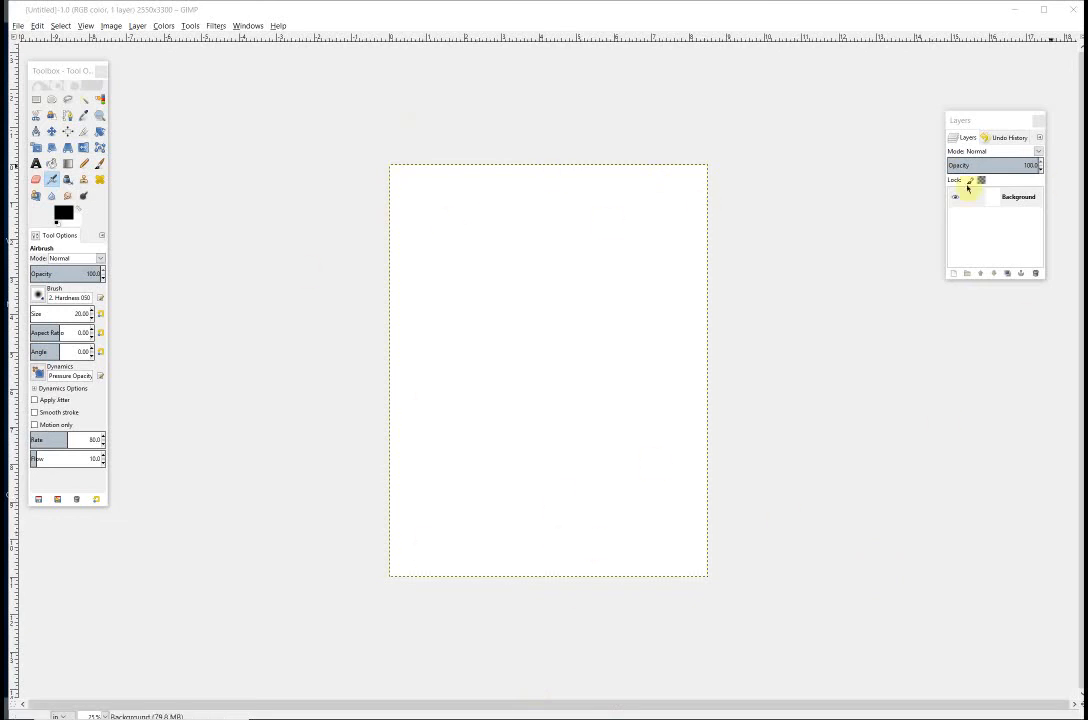
Show the layer list in the docked Layers and Undo History window
{"action": "left_click", "coordinate": [957, 139]}
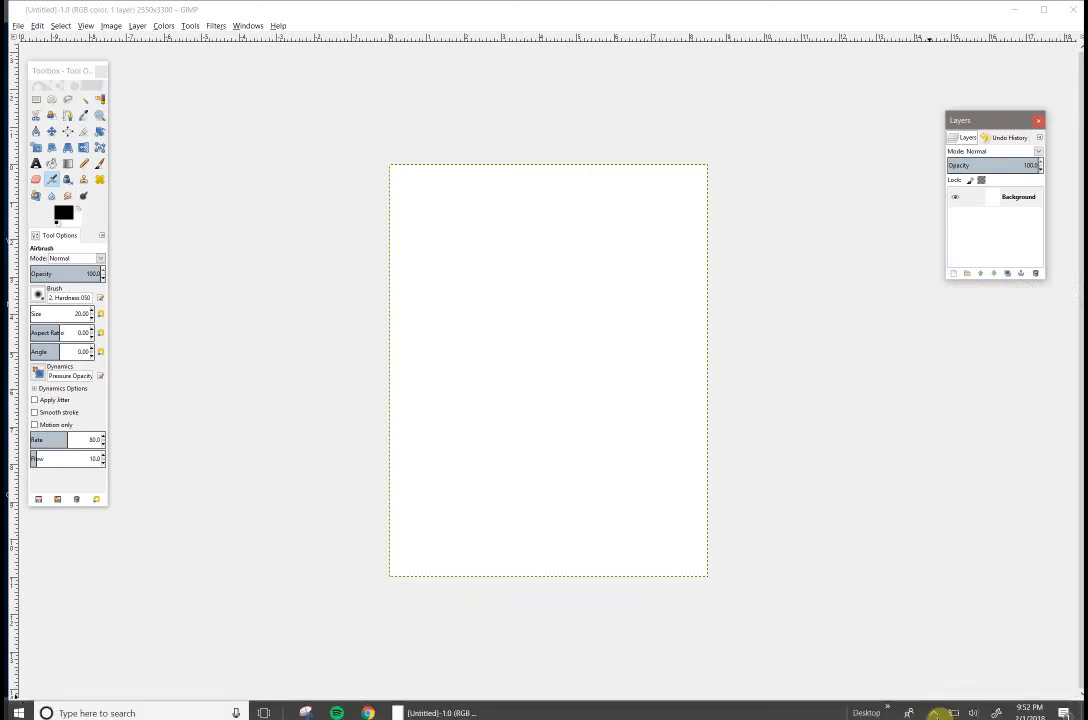
{"action": "left_click", "coordinate": [936, 712]}
{"action": "right_click", "coordinate": [968, 628]}
{"action": "left_click", "coordinate": [1003, 513]}
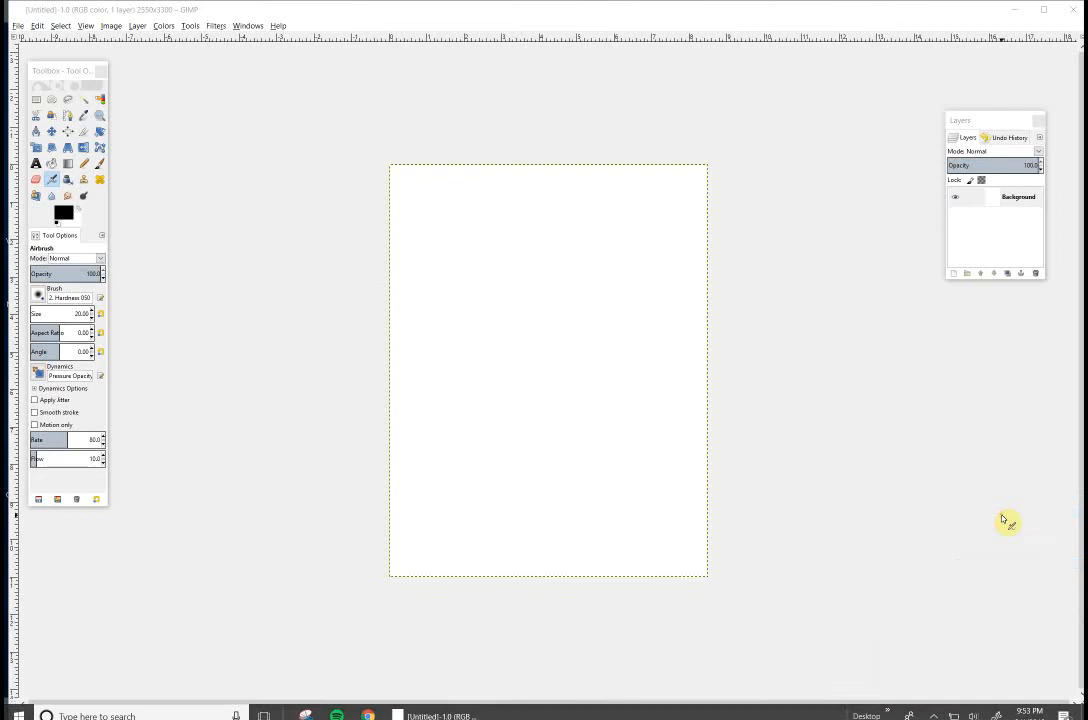
Add a new layer named "drawing" with the Transparency fill type
{"action": "left_click", "coordinate": [955, 275]}
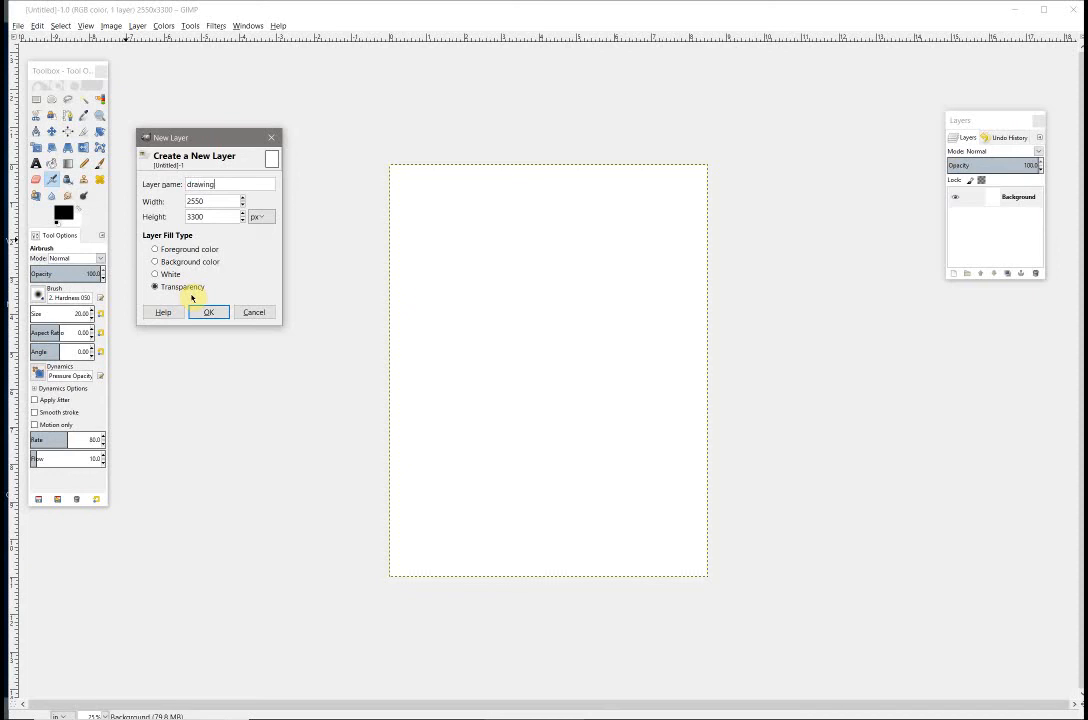
{"action": "key", "text": "Return"}
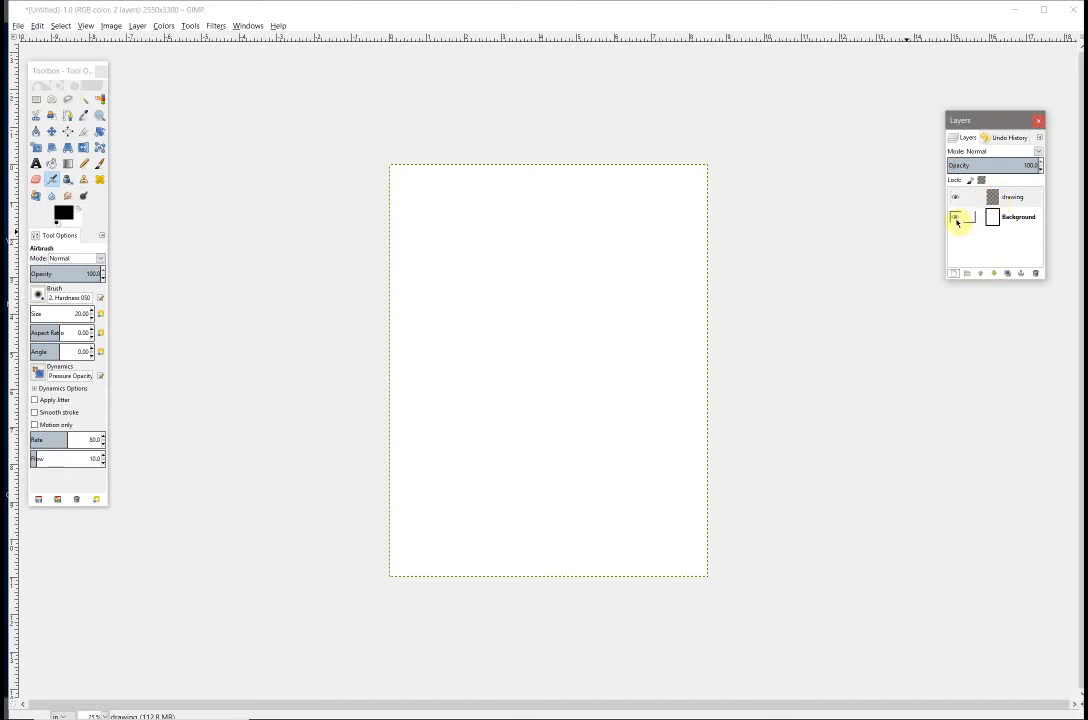
Hide the drawing layer and toggle the Background layer's visibility off and on several times, finishing with Background shown
{"action": "left_click", "coordinate": [955, 219]}
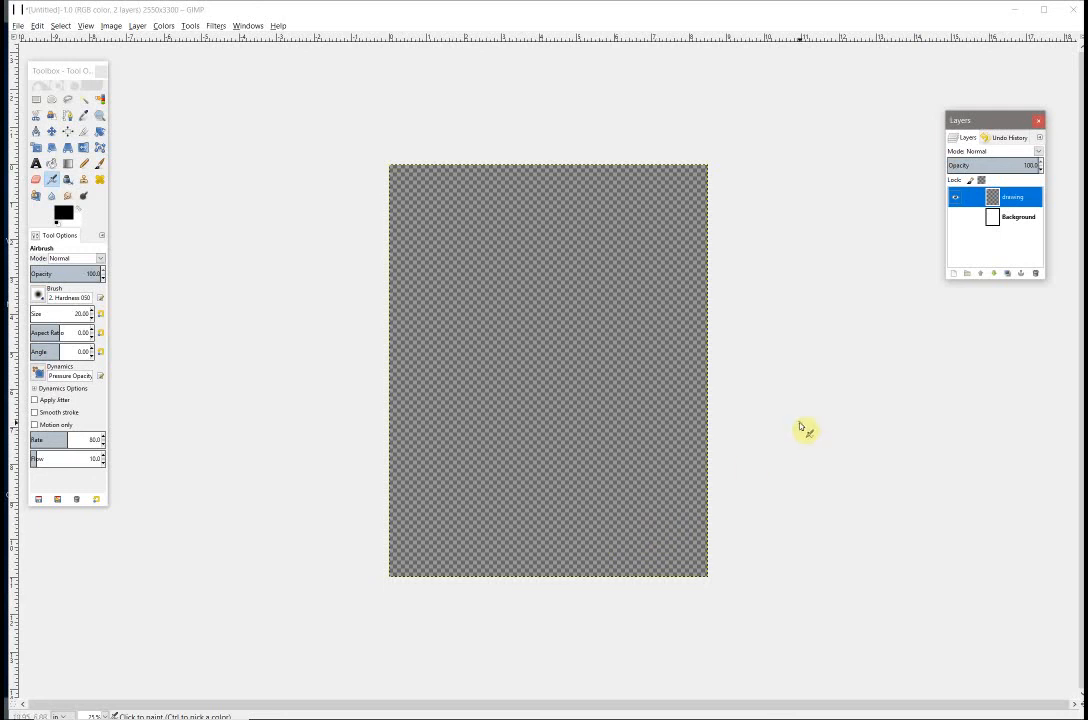
{"action": "left_click", "coordinate": [956, 217]}
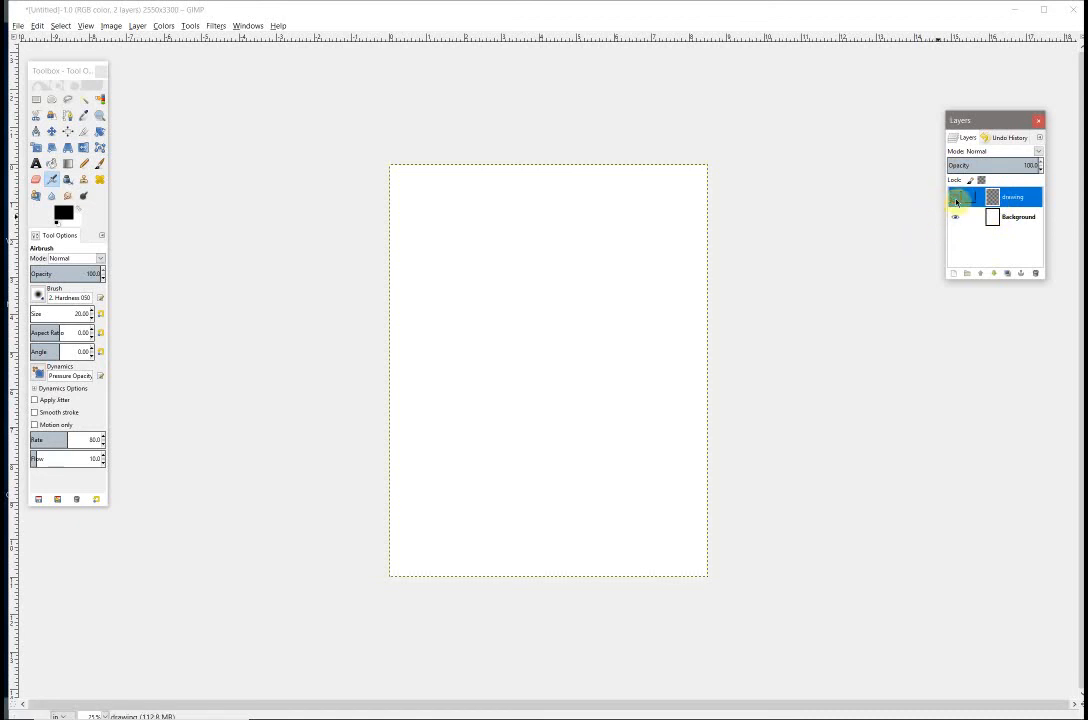
{"action": "left_click", "coordinate": [955, 218]}
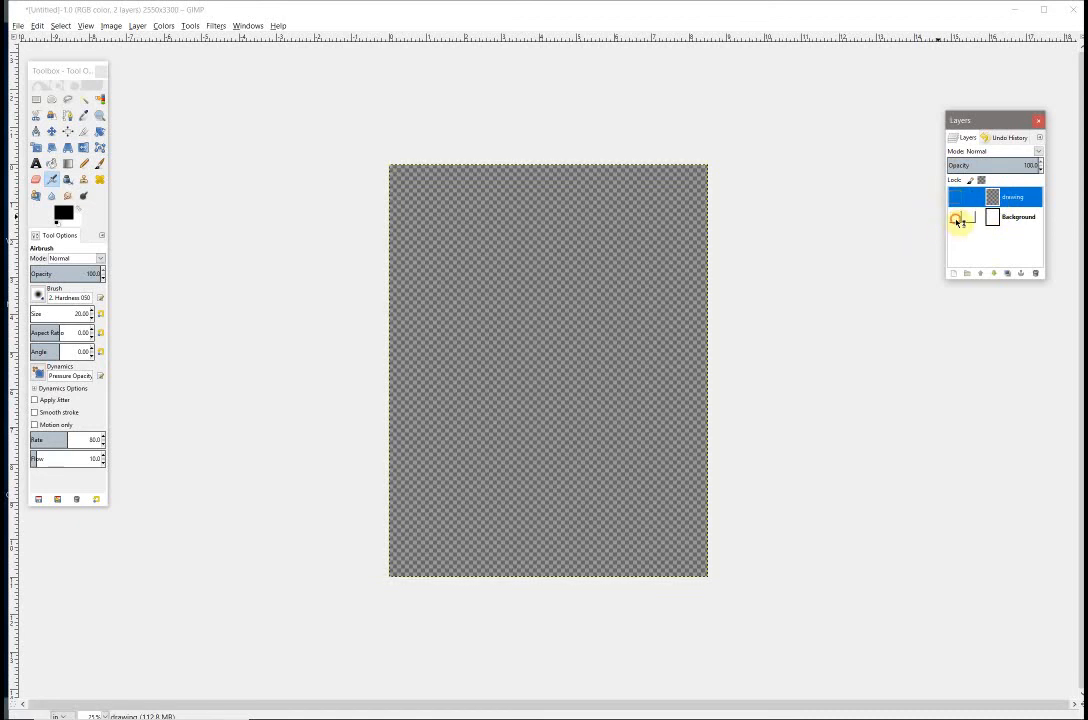
{"action": "left_click", "coordinate": [956, 219]}
{"action": "left_click", "coordinate": [956, 219]}
{"action": "left_click", "coordinate": [956, 219]}
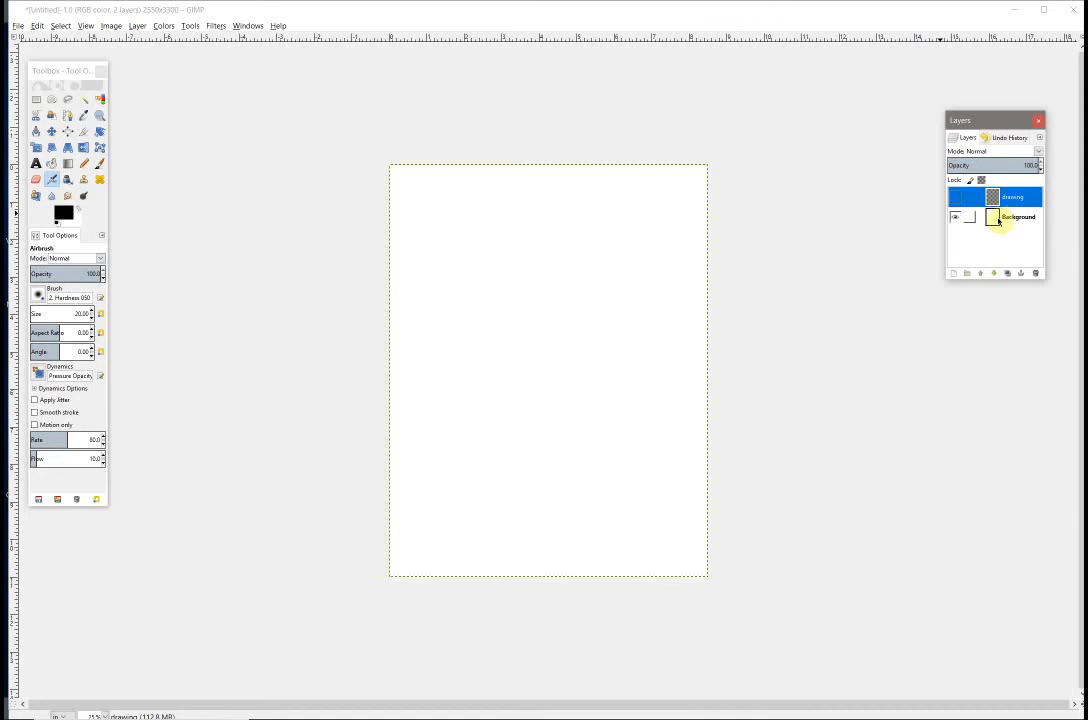
Select the drawing layer, make it visible, and scribble freehand lines across the page on it with the Airbrush
{"action": "left_click", "coordinate": [993, 219]}
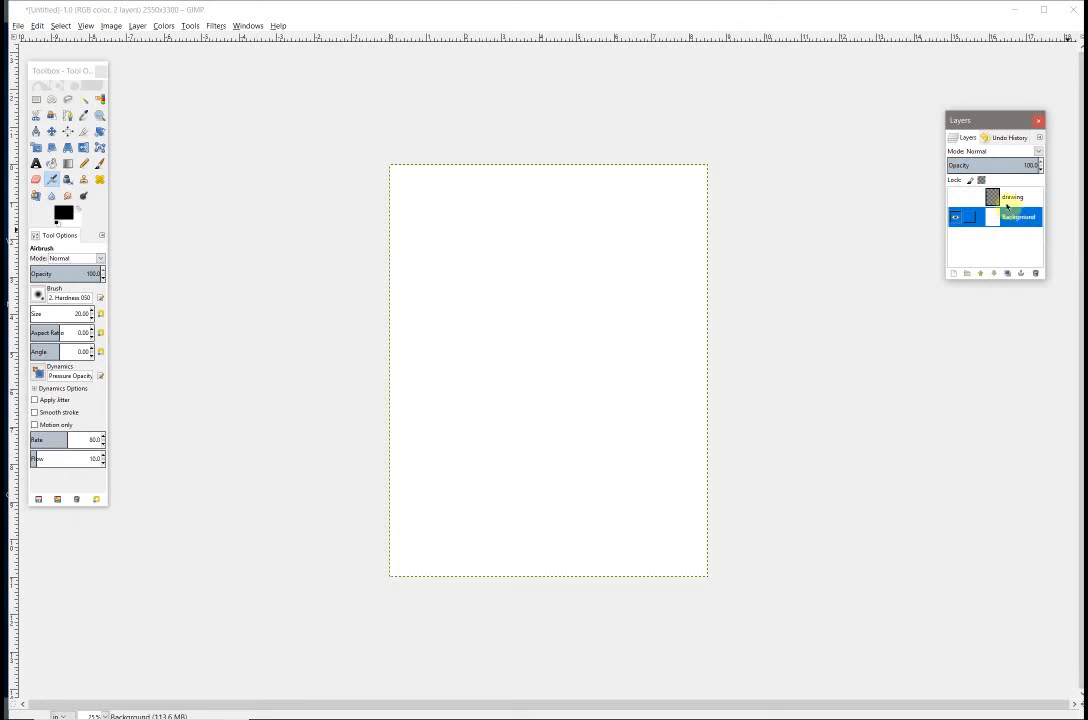
{"action": "left_click", "coordinate": [1005, 197]}
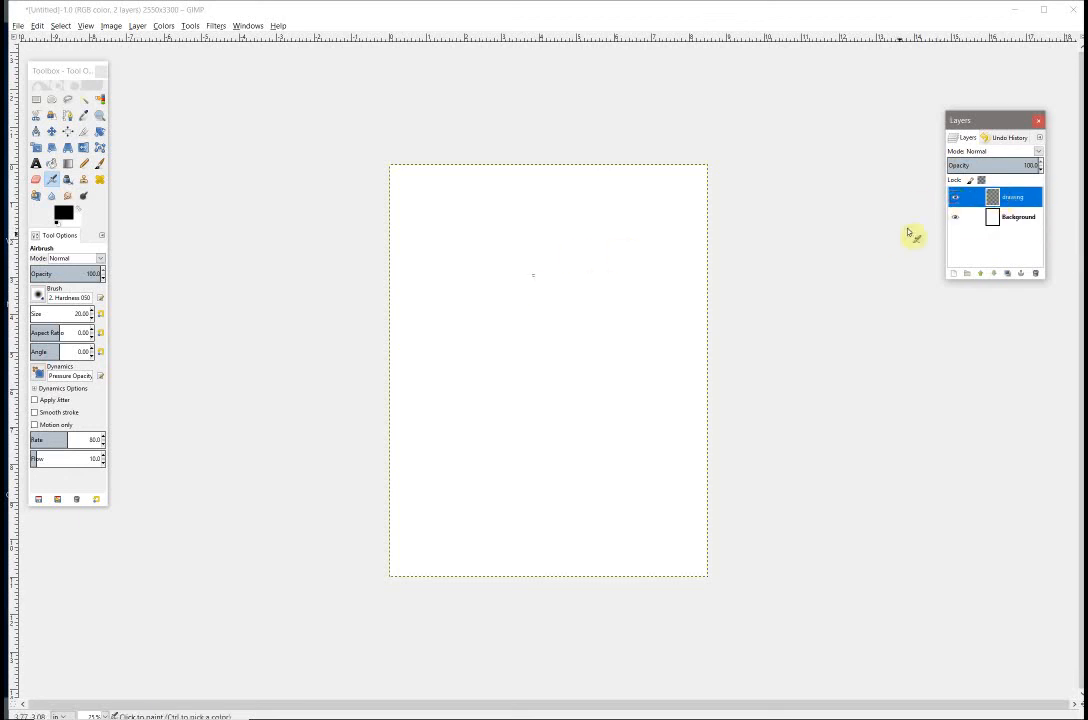
{"action": "mouse_move", "coordinate": [503, 309]}
{"action": "left_mouse_down"}
{"action": "mouse_move", "coordinate": [532, 362]}
{"action": "mouse_move", "coordinate": [539, 511]}
{"action": "mouse_move", "coordinate": [449, 438]}
{"action": "left_mouse_up"}
{"action": "mouse_move", "coordinate": [632, 462]}
{"action": "left_mouse_down"}
{"action": "mouse_move", "coordinate": [600, 206]}
{"action": "mouse_move", "coordinate": [521, 265]}
{"action": "mouse_move", "coordinate": [532, 342]}
{"action": "mouse_move", "coordinate": [496, 371]}
{"action": "mouse_move", "coordinate": [643, 502]}
{"action": "left_mouse_up"}
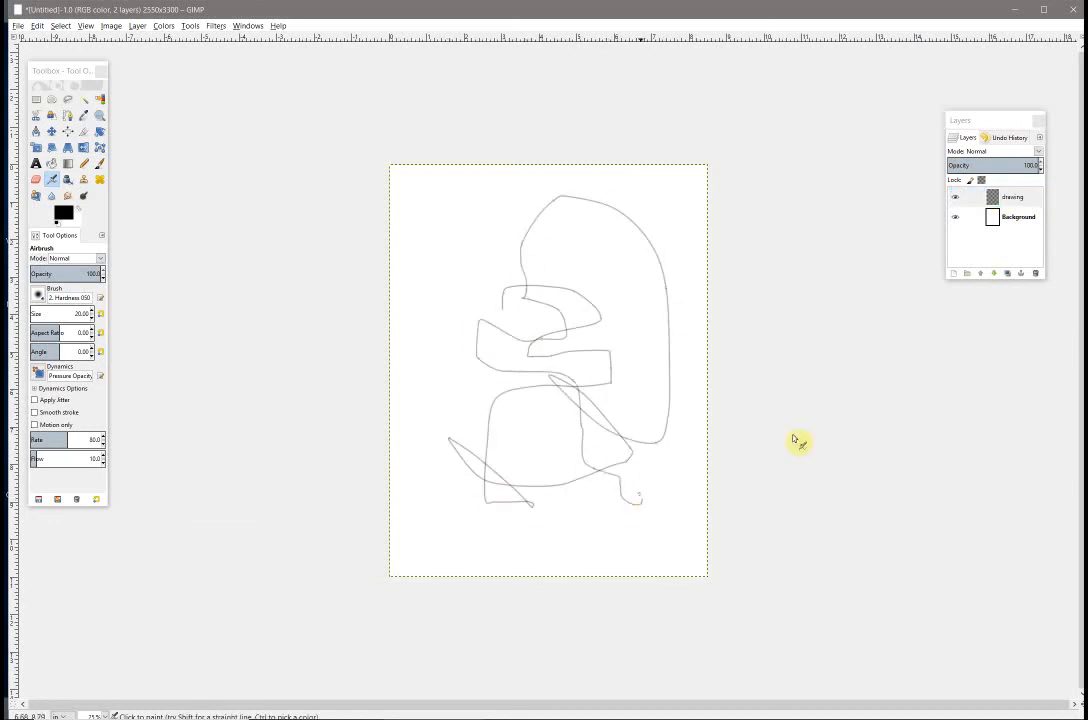
Try to erase the scribble with the Eraser while the Background layer is selected
{"action": "left_click", "coordinate": [1016, 219]}
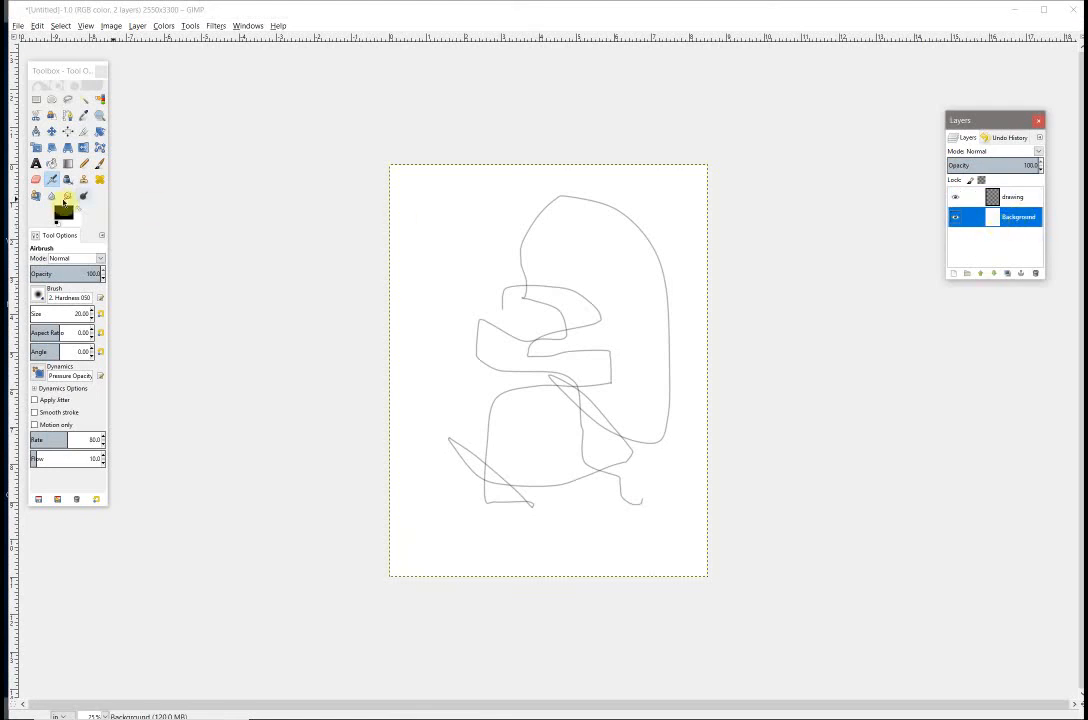
{"action": "left_click", "coordinate": [36, 179]}
{"action": "mouse_move", "coordinate": [428, 252]}
{"action": "left_mouse_down"}
{"action": "mouse_move", "coordinate": [511, 271]}
{"action": "mouse_move", "coordinate": [596, 363]}
{"action": "mouse_move", "coordinate": [443, 396]}
{"action": "mouse_move", "coordinate": [710, 461]}
{"action": "mouse_move", "coordinate": [606, 474]}
{"action": "mouse_move", "coordinate": [509, 469]}
{"action": "mouse_move", "coordinate": [658, 270]}
{"action": "mouse_move", "coordinate": [681, 335]}
{"action": "mouse_move", "coordinate": [521, 269]}
{"action": "mouse_move", "coordinate": [529, 413]}
{"action": "mouse_move", "coordinate": [586, 277]}
{"action": "mouse_move", "coordinate": [676, 368]}
{"action": "mouse_move", "coordinate": [529, 473]}
{"action": "mouse_move", "coordinate": [712, 451]}
{"action": "left_mouse_up"}
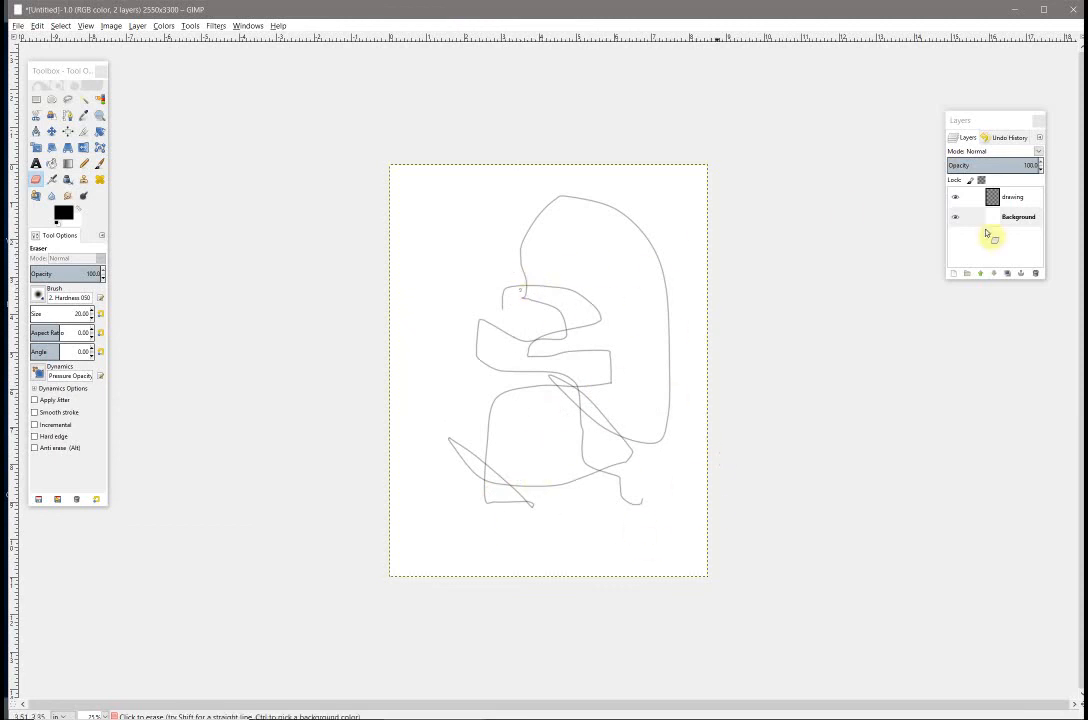
Erase most of the scribble on the drawing layer, enlarging the Eraser to size 320.01 after the first strokes
{"action": "left_click", "coordinate": [1013, 198]}
{"action": "mouse_move", "coordinate": [526, 297]}
{"action": "left_mouse_down"}
{"action": "mouse_move", "coordinate": [504, 266]}
{"action": "mouse_move", "coordinate": [536, 282]}
{"action": "left_mouse_up"}
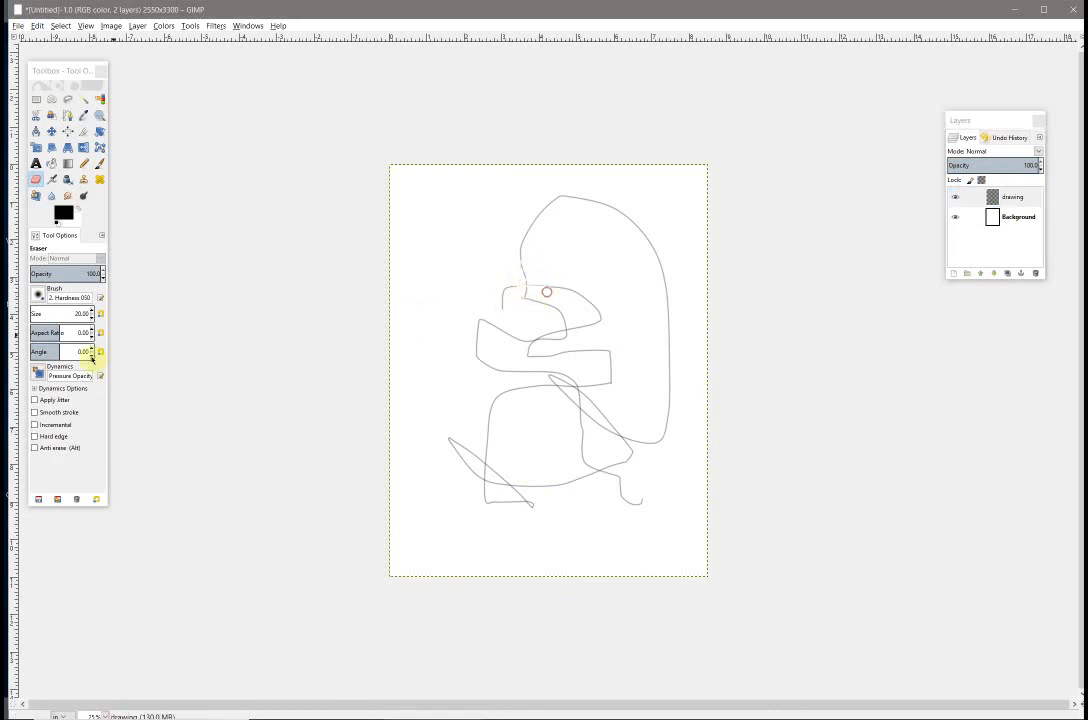
{"action": "left_click", "coordinate": [48, 313]}
{"action": "mouse_move", "coordinate": [507, 272]}
{"action": "left_mouse_down"}
{"action": "mouse_move", "coordinate": [546, 277]}
{"action": "mouse_move", "coordinate": [570, 321]}
{"action": "mouse_move", "coordinate": [472, 354]}
{"action": "mouse_move", "coordinate": [576, 379]}
{"action": "mouse_move", "coordinate": [505, 399]}
{"action": "mouse_move", "coordinate": [519, 438]}
{"action": "mouse_move", "coordinate": [510, 500]}
{"action": "mouse_move", "coordinate": [495, 495]}
{"action": "mouse_move", "coordinate": [510, 428]}
{"action": "mouse_move", "coordinate": [601, 412]}
{"action": "mouse_move", "coordinate": [583, 433]}
{"action": "mouse_move", "coordinate": [661, 350]}
{"action": "mouse_move", "coordinate": [610, 457]}
{"action": "mouse_move", "coordinate": [637, 493]}
{"action": "mouse_move", "coordinate": [486, 472]}
{"action": "mouse_move", "coordinate": [452, 443]}
{"action": "left_mouse_up"}
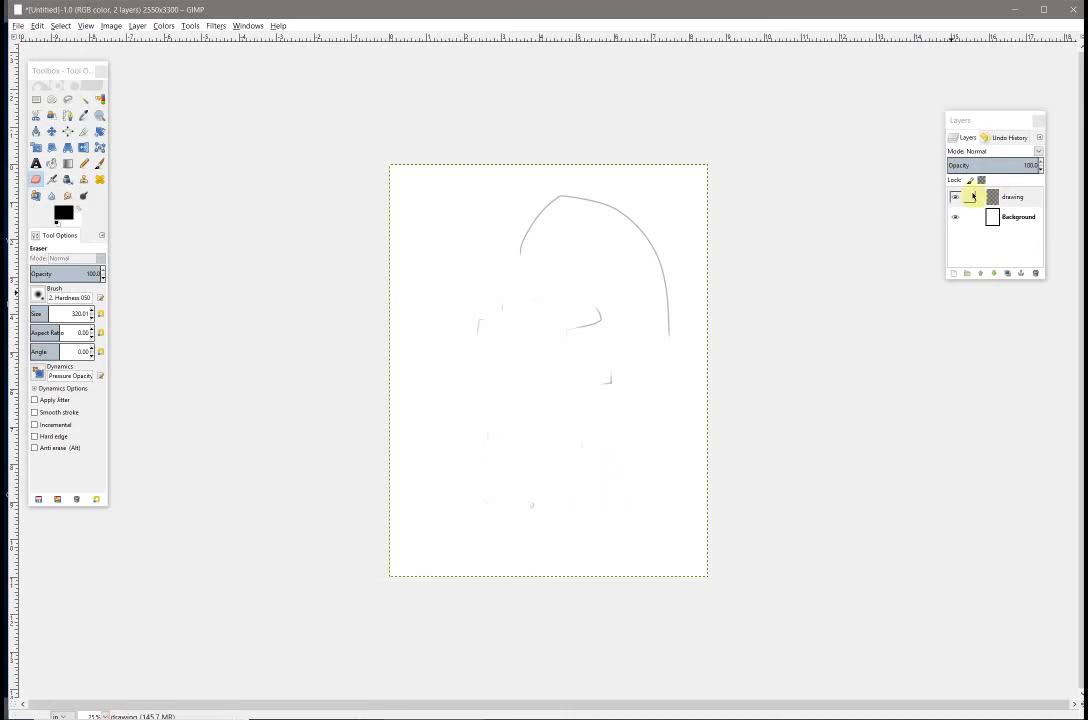
{"action": "mouse_move", "coordinate": [673, 348]}
{"action": "left_mouse_down"}
{"action": "mouse_move", "coordinate": [642, 245]}
{"action": "mouse_move", "coordinate": [620, 232]}
{"action": "mouse_move", "coordinate": [582, 217]}
{"action": "mouse_move", "coordinate": [536, 219]}
{"action": "mouse_move", "coordinate": [501, 244]}
{"action": "mouse_move", "coordinate": [559, 206]}
{"action": "mouse_move", "coordinate": [599, 207]}
{"action": "mouse_move", "coordinate": [664, 256]}
{"action": "mouse_move", "coordinate": [665, 322]}
{"action": "mouse_move", "coordinate": [620, 369]}
{"action": "mouse_move", "coordinate": [568, 312]}
{"action": "mouse_move", "coordinate": [647, 322]}
{"action": "left_mouse_up"}
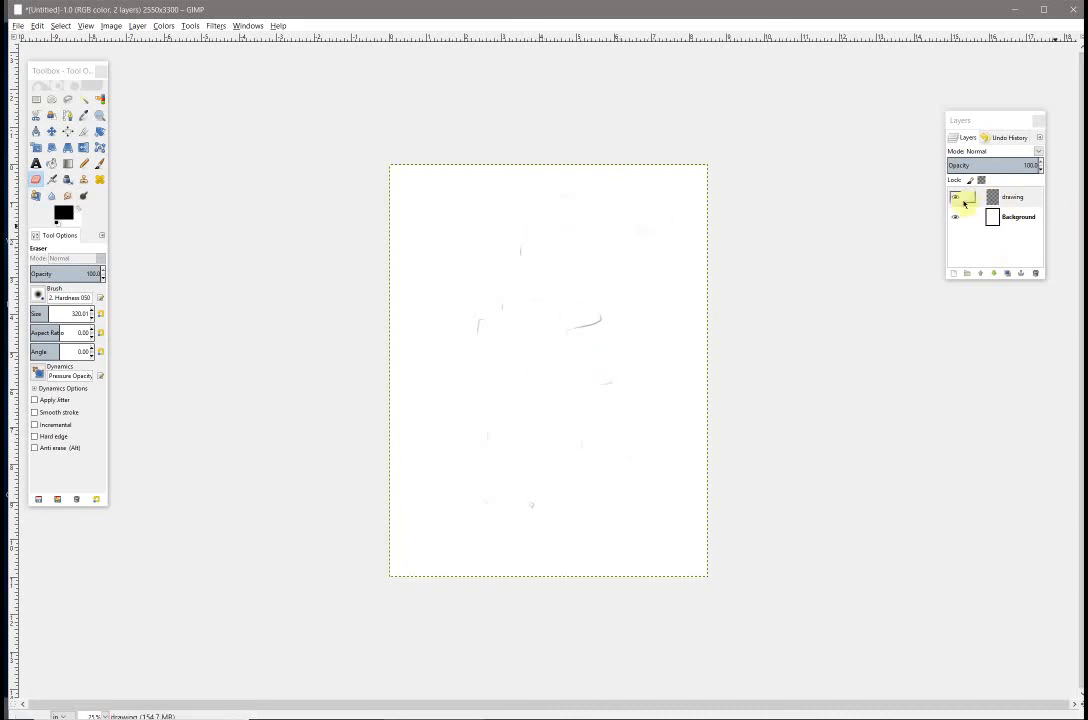
Delete the drawing and Background layers and add a new layer named "drawing" with the White fill type
{"action": "left_click", "coordinate": [1036, 274]}
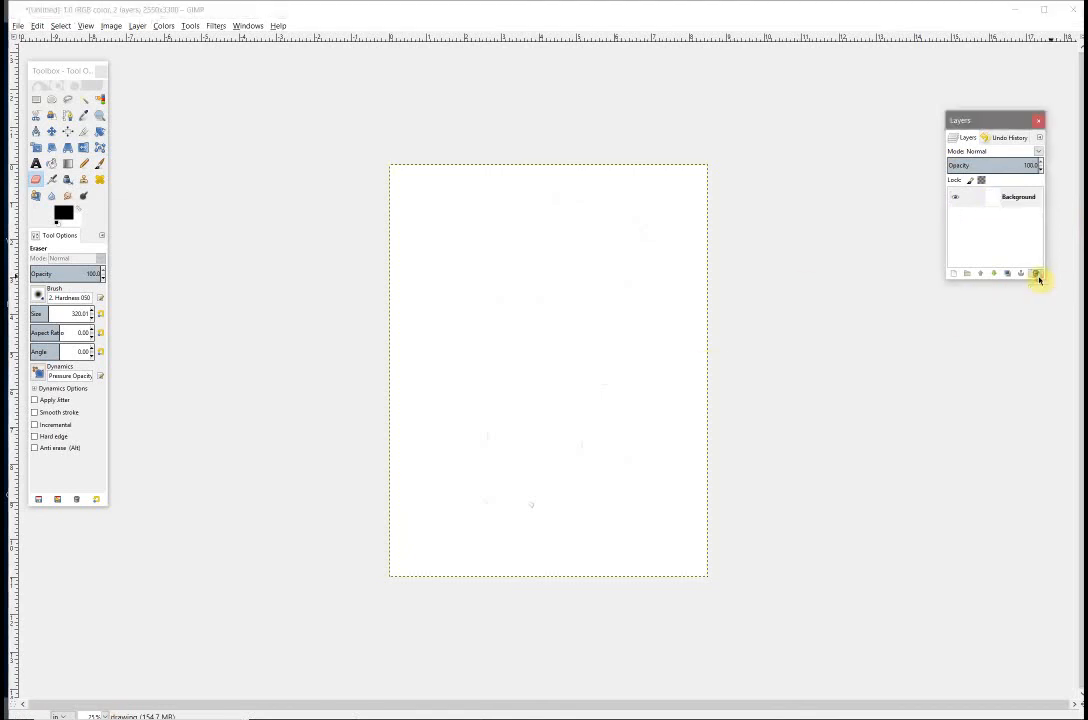
{"action": "left_click", "coordinate": [1037, 276]}
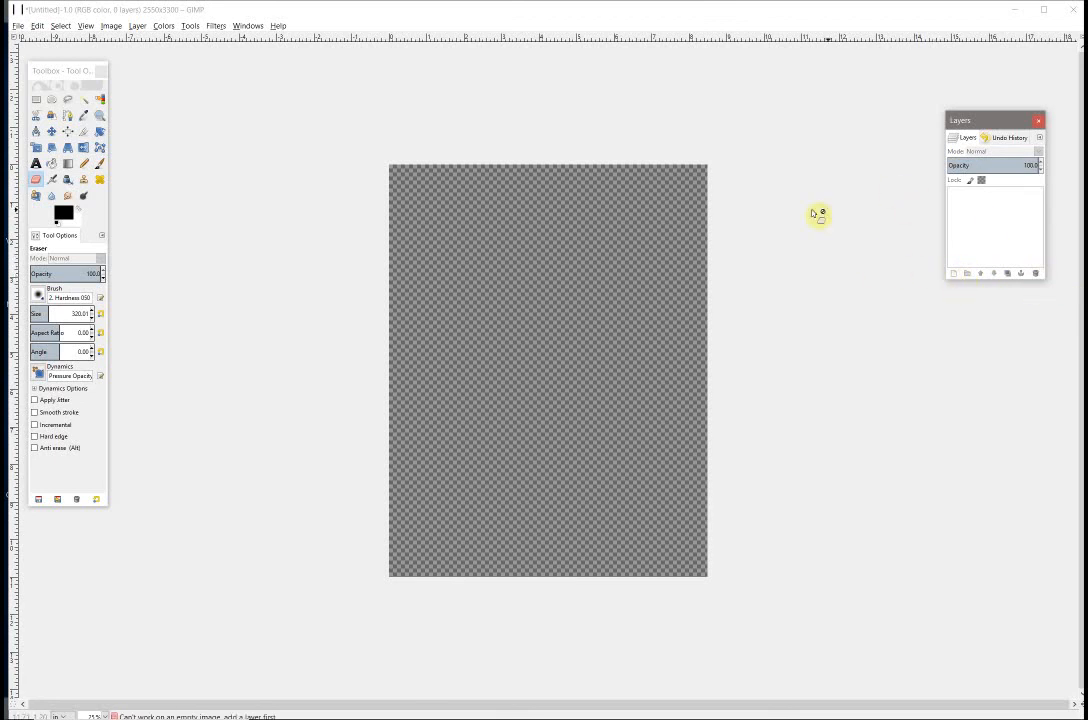
{"action": "left_click", "coordinate": [955, 275]}
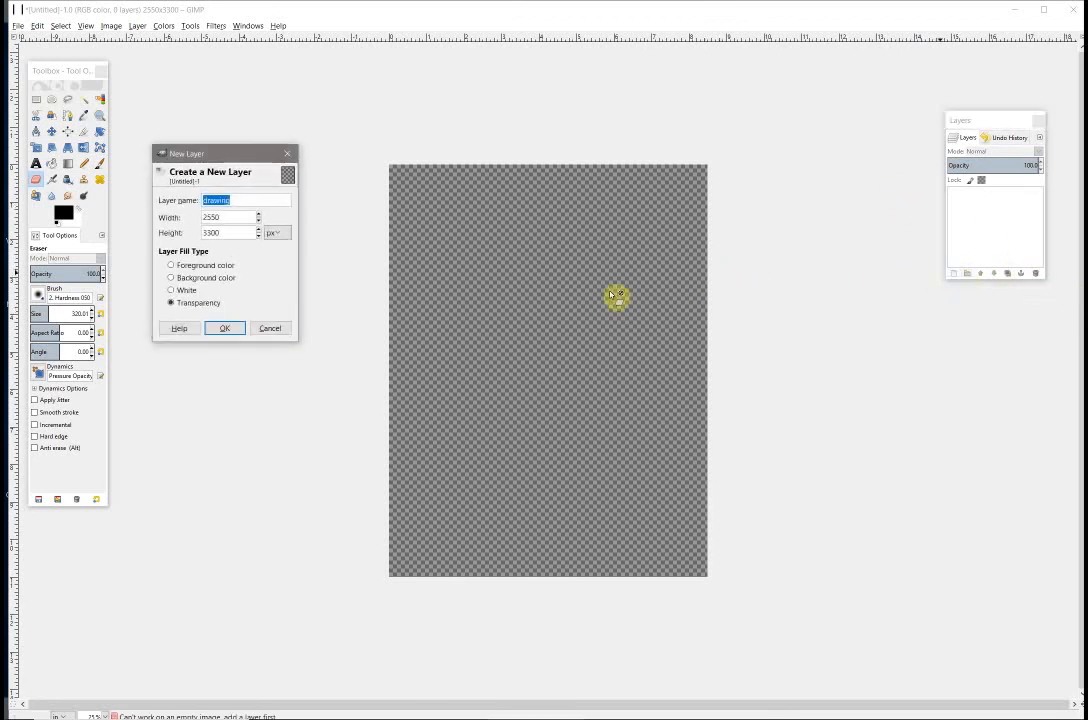
{"action": "left_click", "coordinate": [181, 290]}
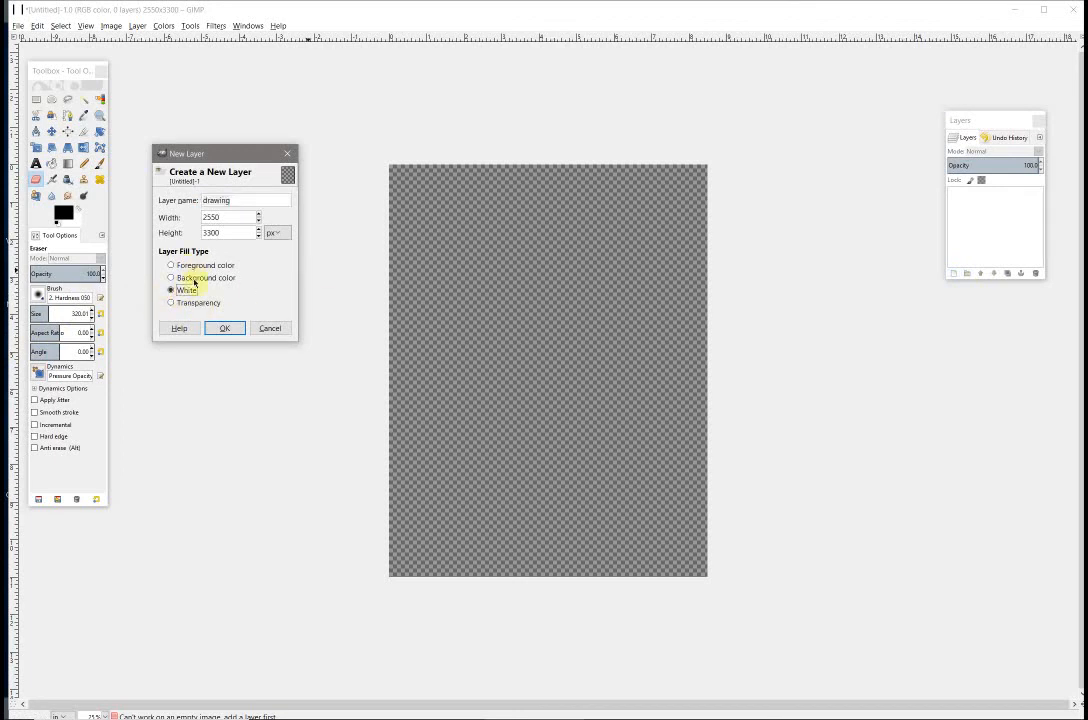
{"action": "left_click", "coordinate": [224, 328]}
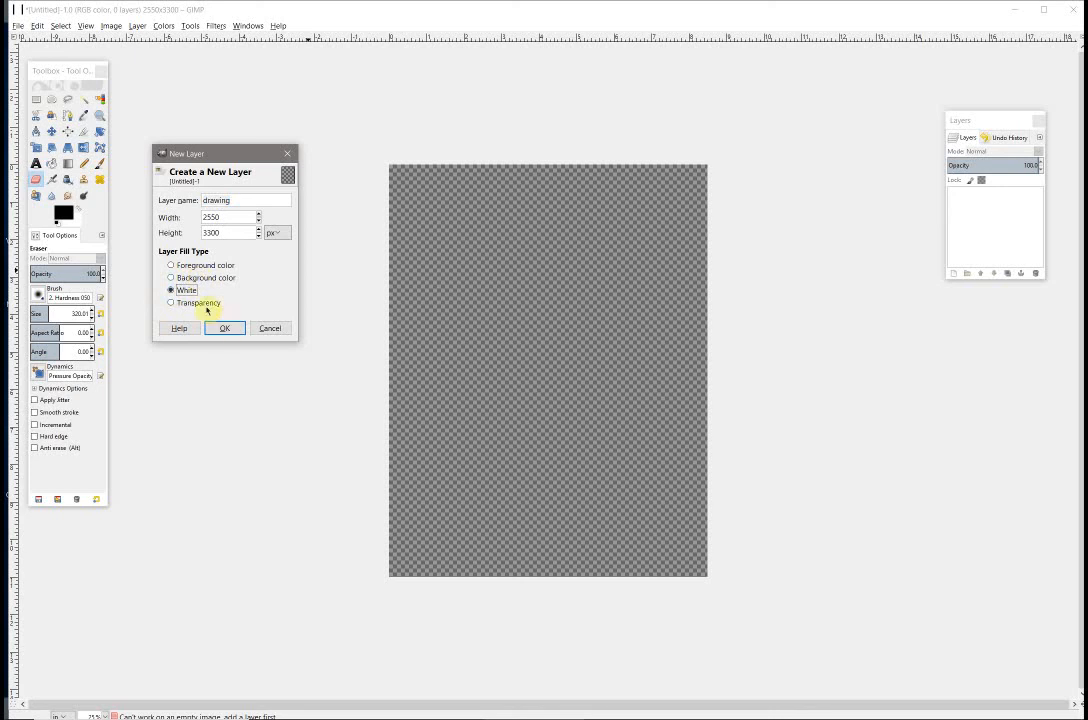
{"action": "left_click", "coordinate": [230, 329]}
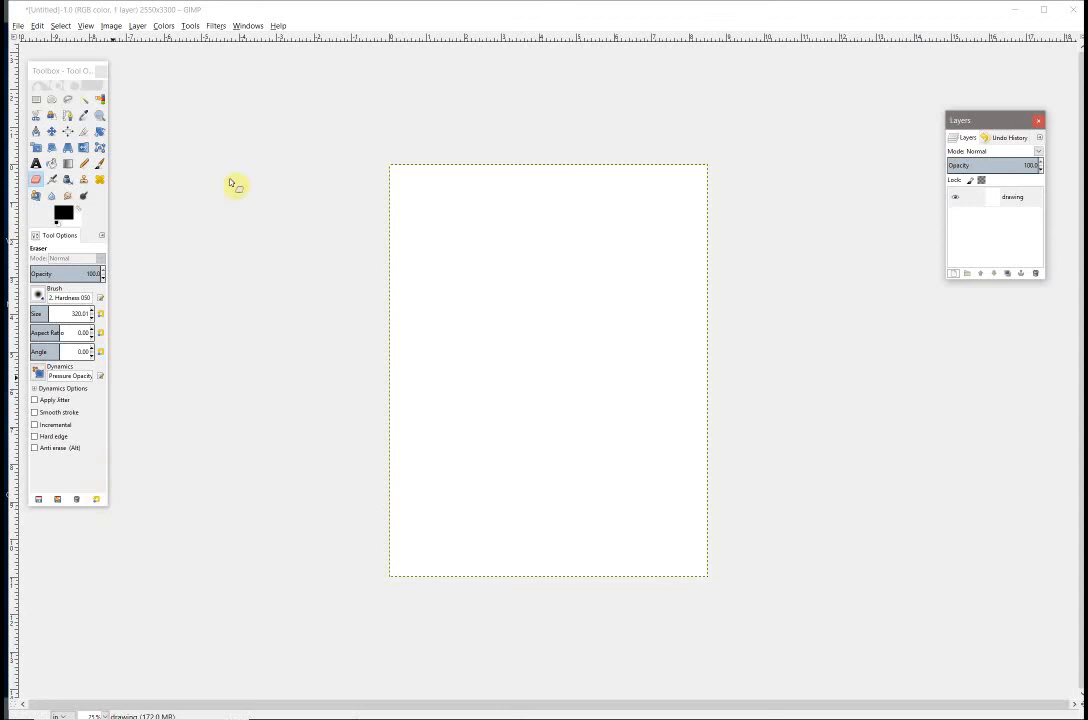
Start saving the image, browse the home folder, and choose Documents as the destination folder
{"action": "left_click", "coordinate": [57, 11]}
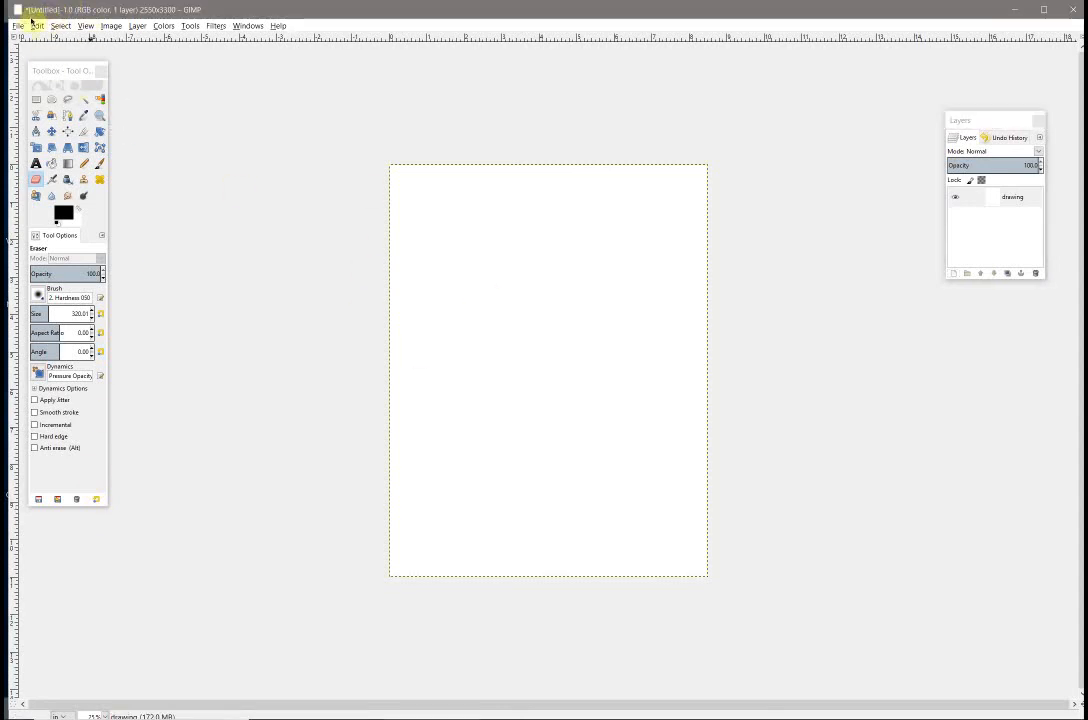
{"action": "left_click", "coordinate": [19, 28]}
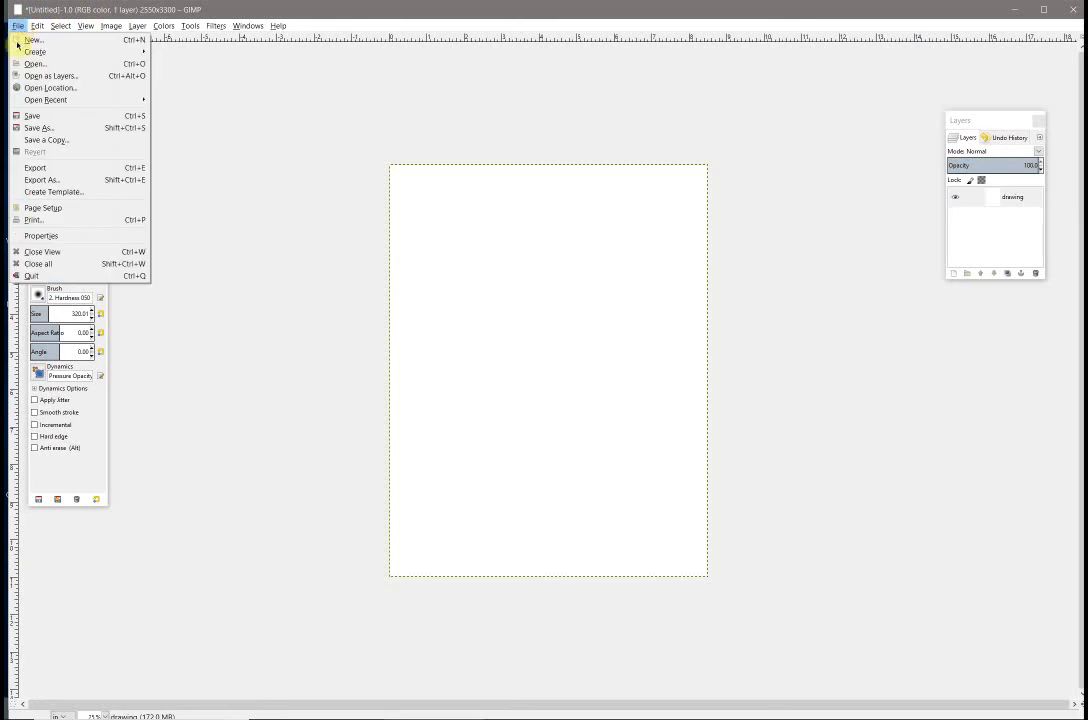
{"action": "left_click", "coordinate": [29, 116]}
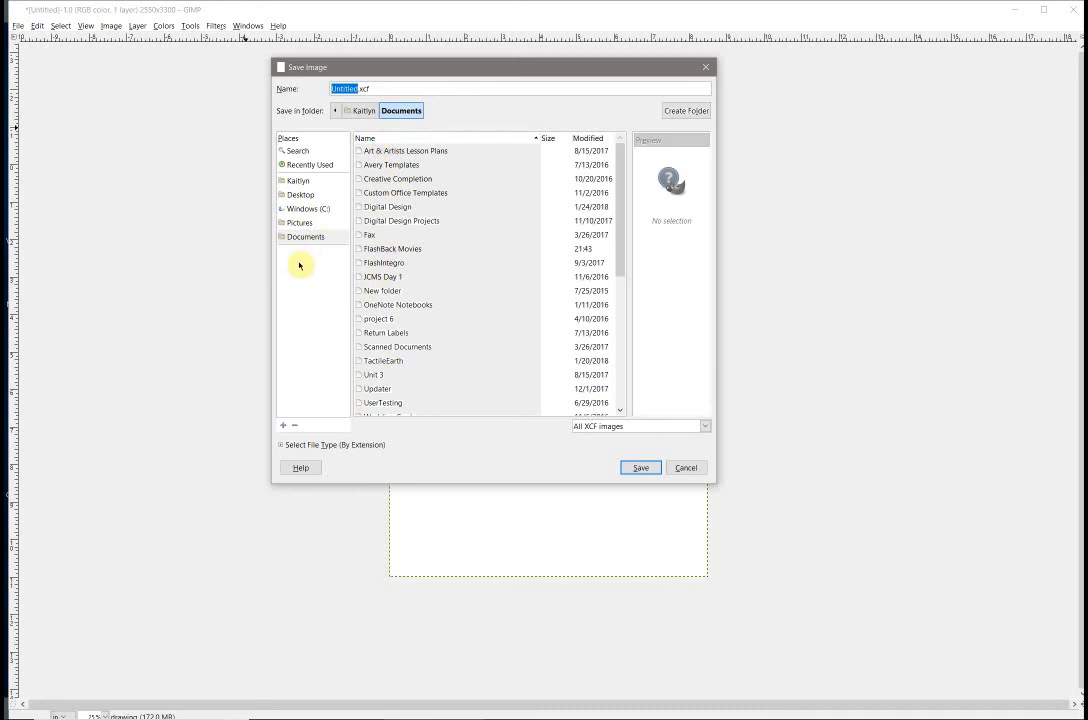
{"action": "left_click", "coordinate": [294, 182]}
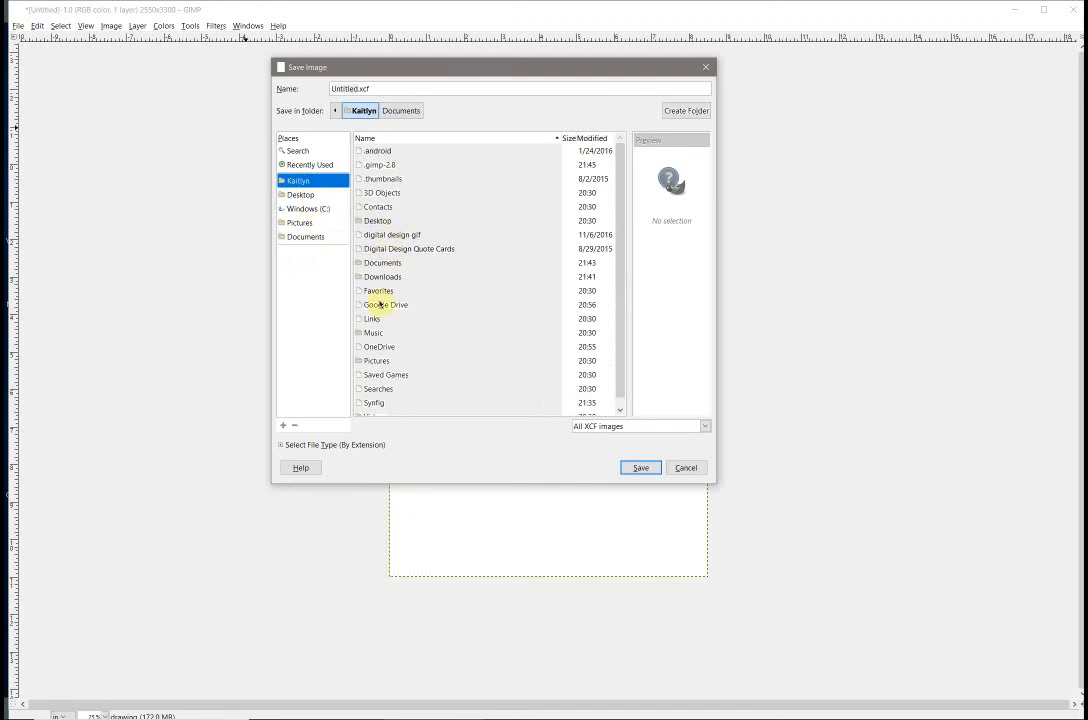
{"action": "scroll", "coordinate": [480, 338], "scroll_direction": "down", "scroll_amount": 1}
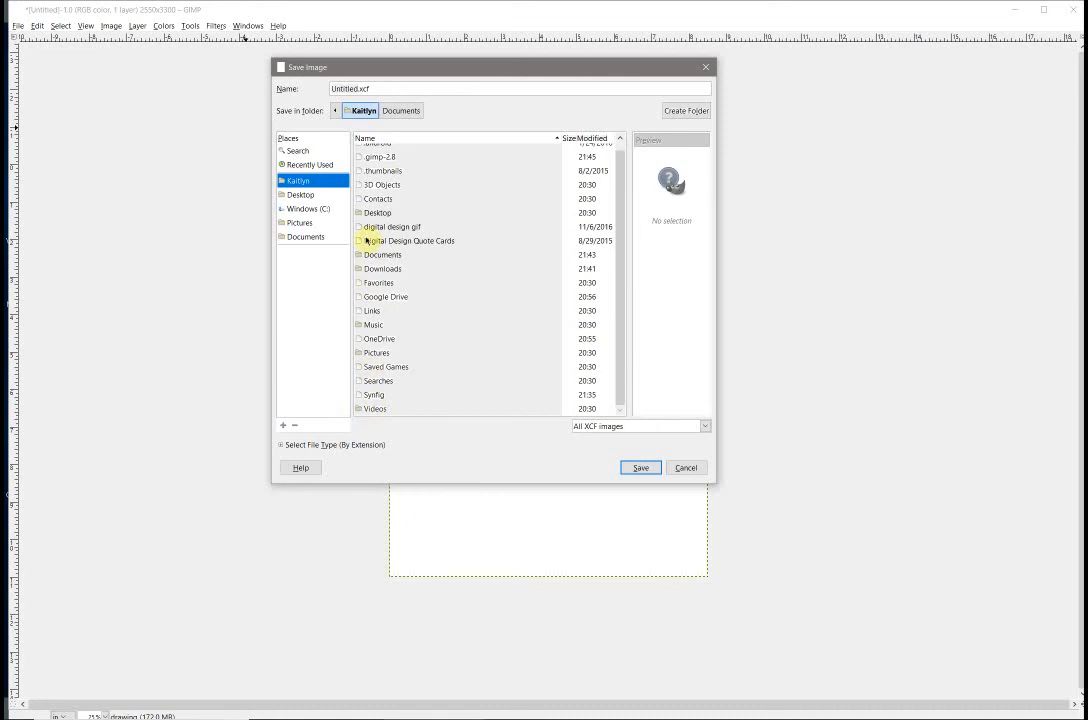
{"action": "scroll", "coordinate": [390, 345], "scroll_direction": "up", "scroll_amount": 1}
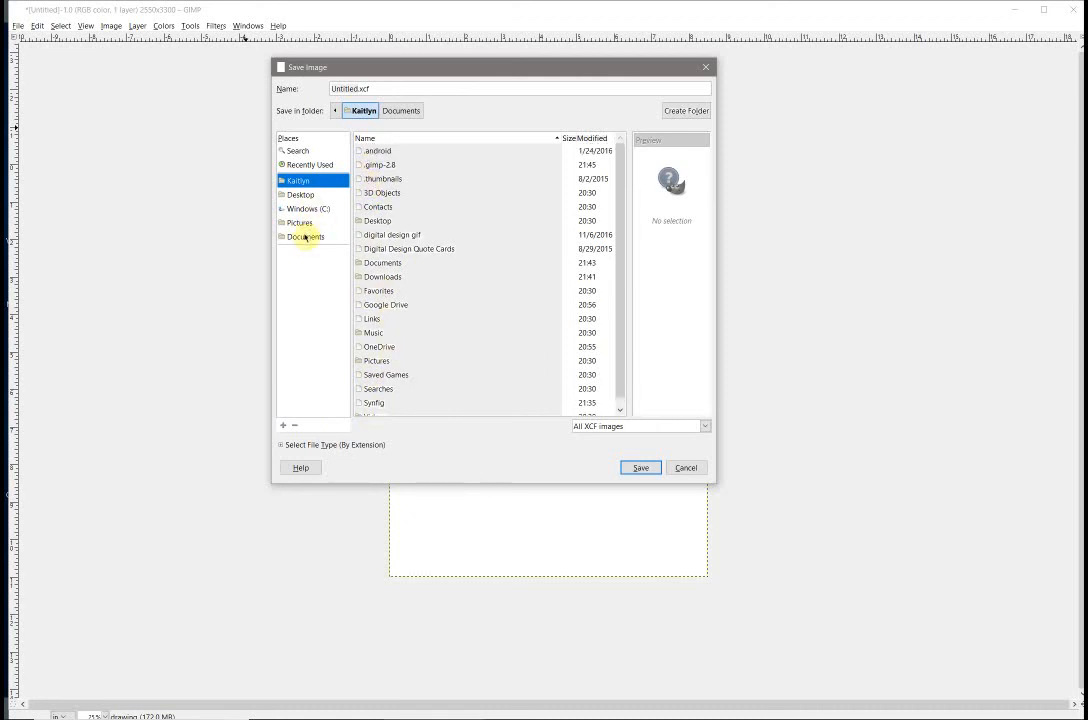
{"action": "left_click", "coordinate": [306, 236]}
{"action": "scroll", "coordinate": [505, 320], "scroll_direction": "down", "scroll_amount": 3}
{"action": "scroll", "coordinate": [508, 340], "scroll_direction": "down", "scroll_amount": 4}
{"action": "scroll", "coordinate": [505, 338], "scroll_direction": "up", "scroll_amount": 6}
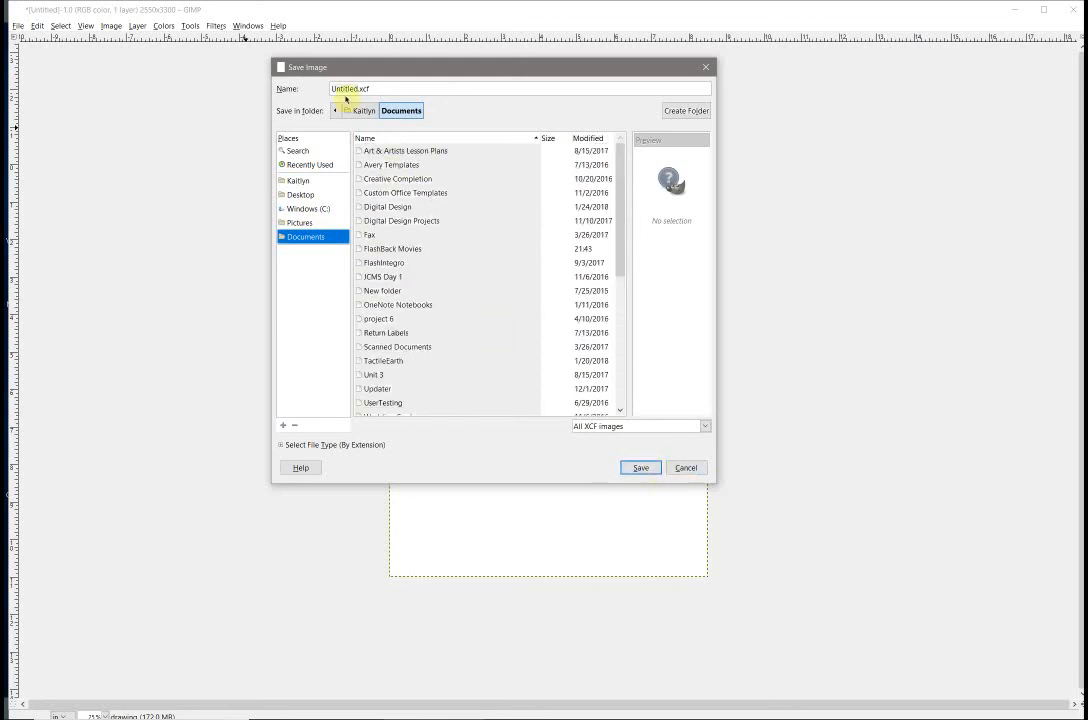
Name the file with the author's surname and first initial, keep the .xcf extension, and save the image
{"action": "double_click", "coordinate": [348, 88]}
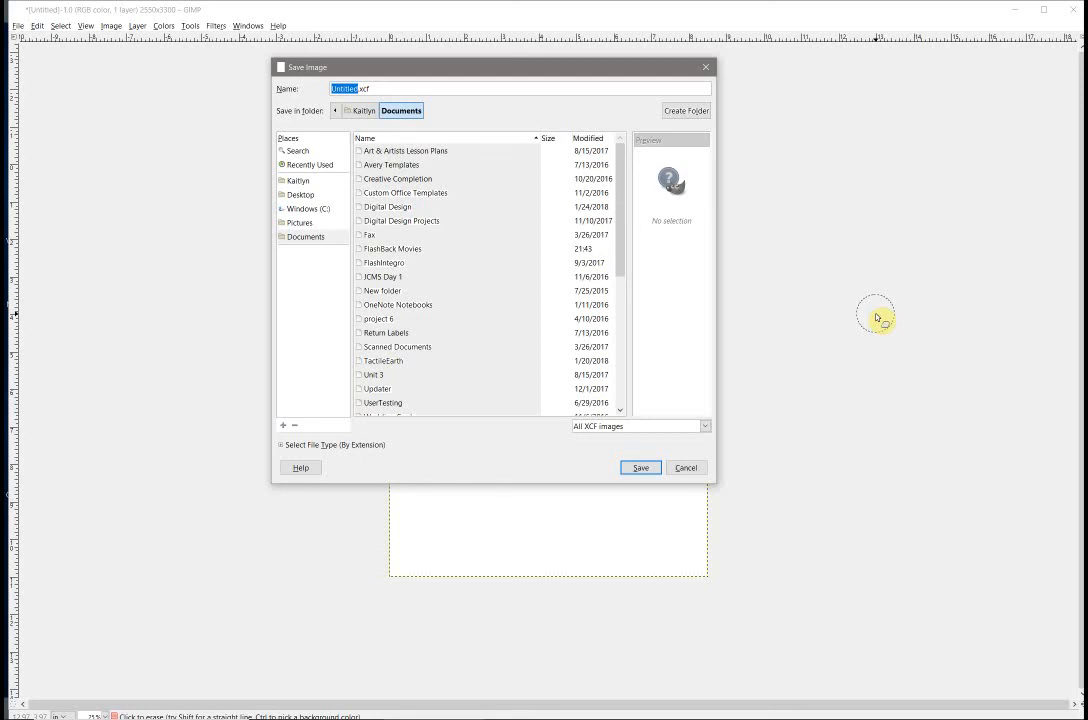
{"action": "type", "text": "brooks"}
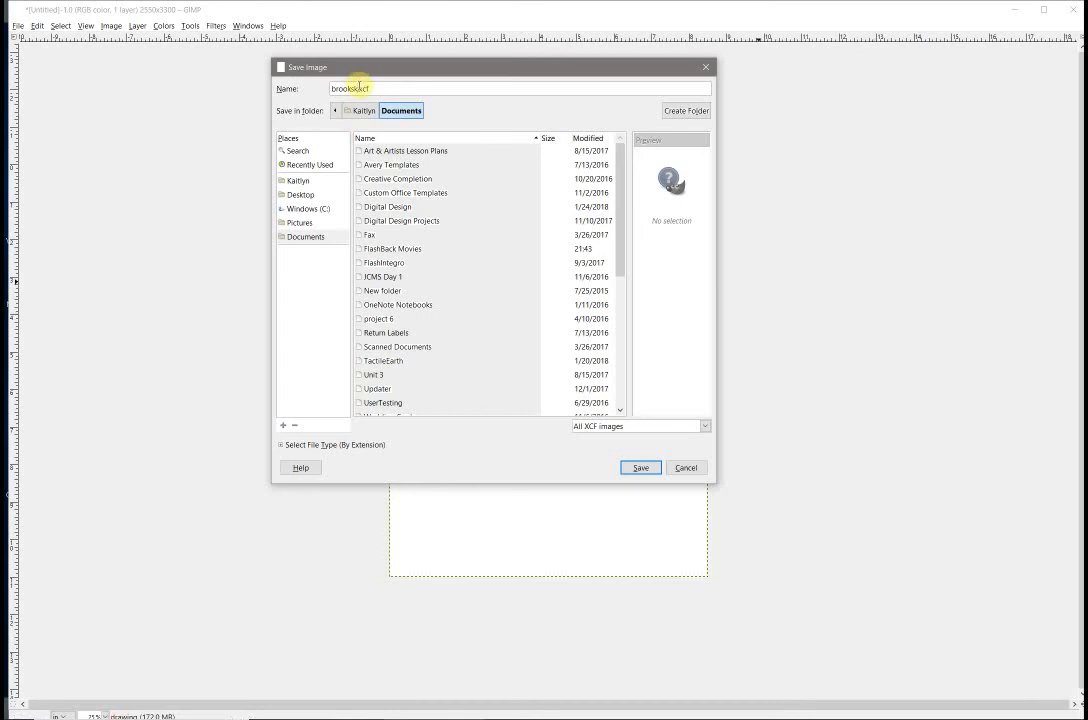
{"action": "left_click_drag", "start_coordinate": [358, 88], "coordinate": [372, 88]}
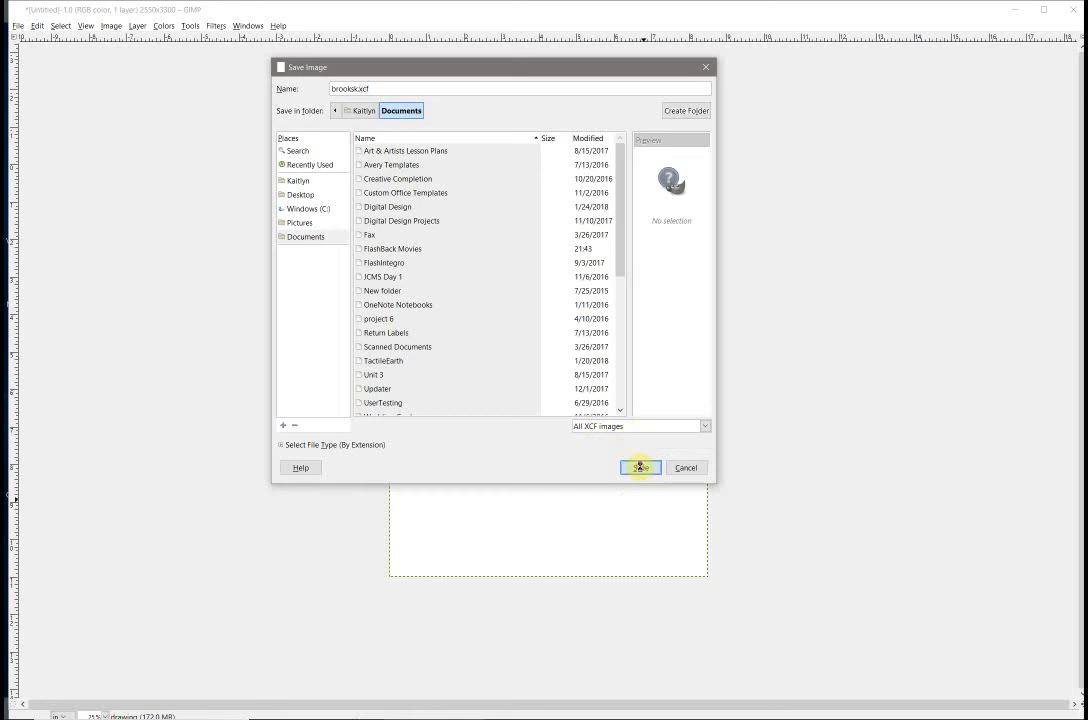
{"action": "left_click", "coordinate": [641, 468]}
{"action": "mouse_move", "coordinate": [530, 718]}
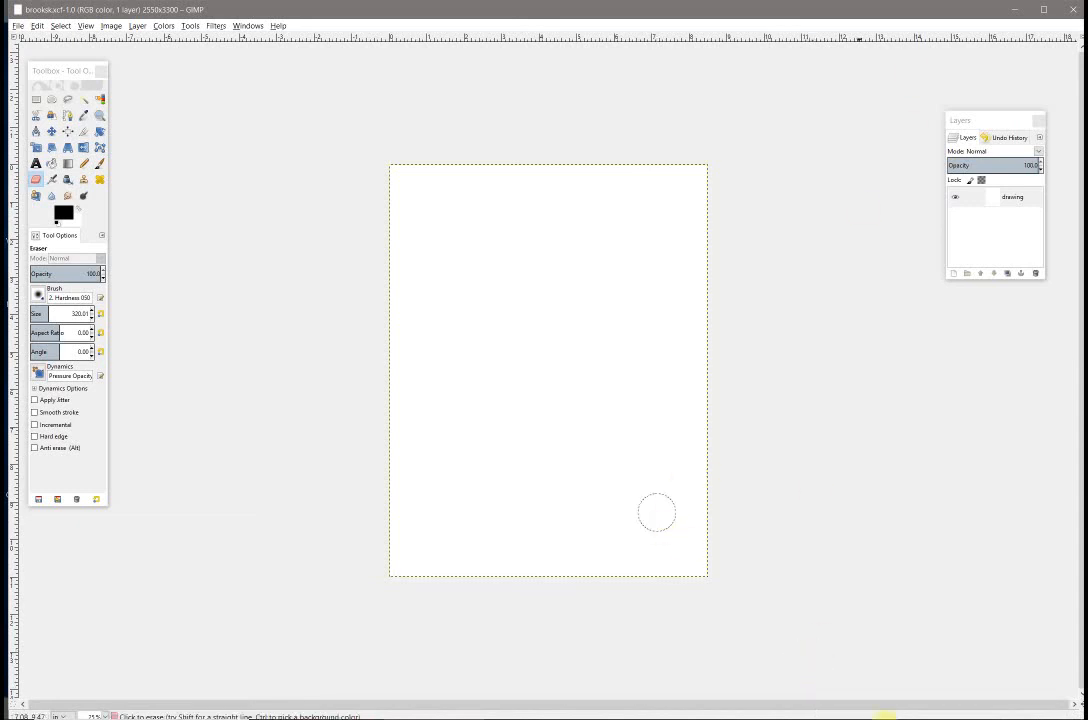
{"action": "left_click", "coordinate": [935, 708]}
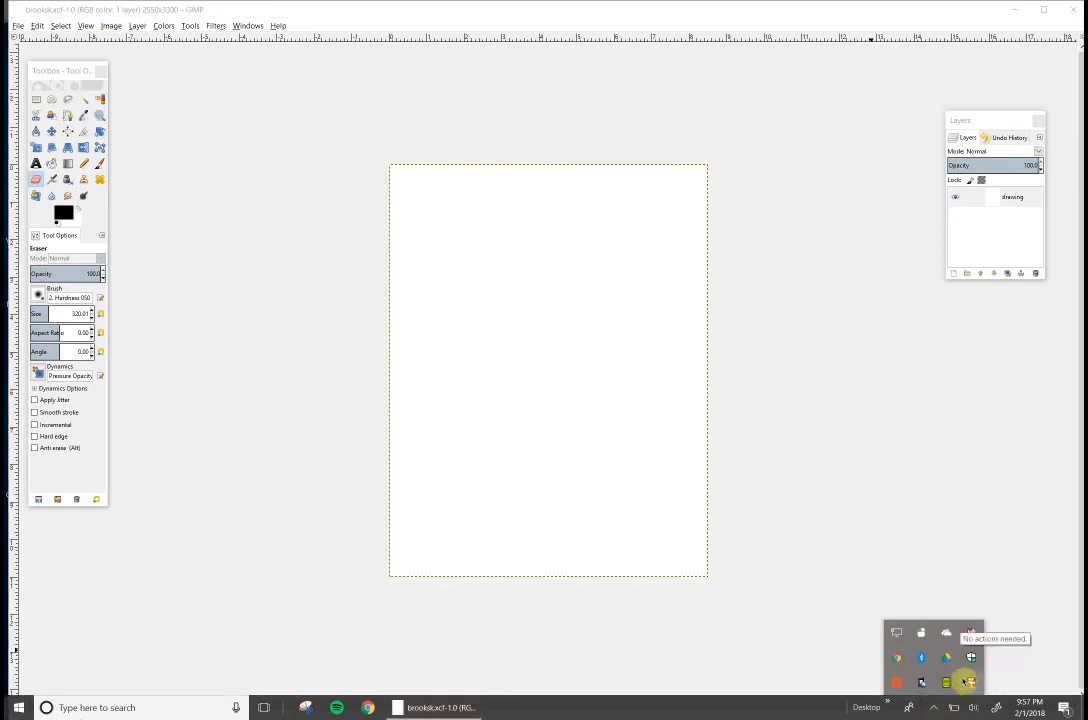
{"action": "right_click", "coordinate": [968, 632]}
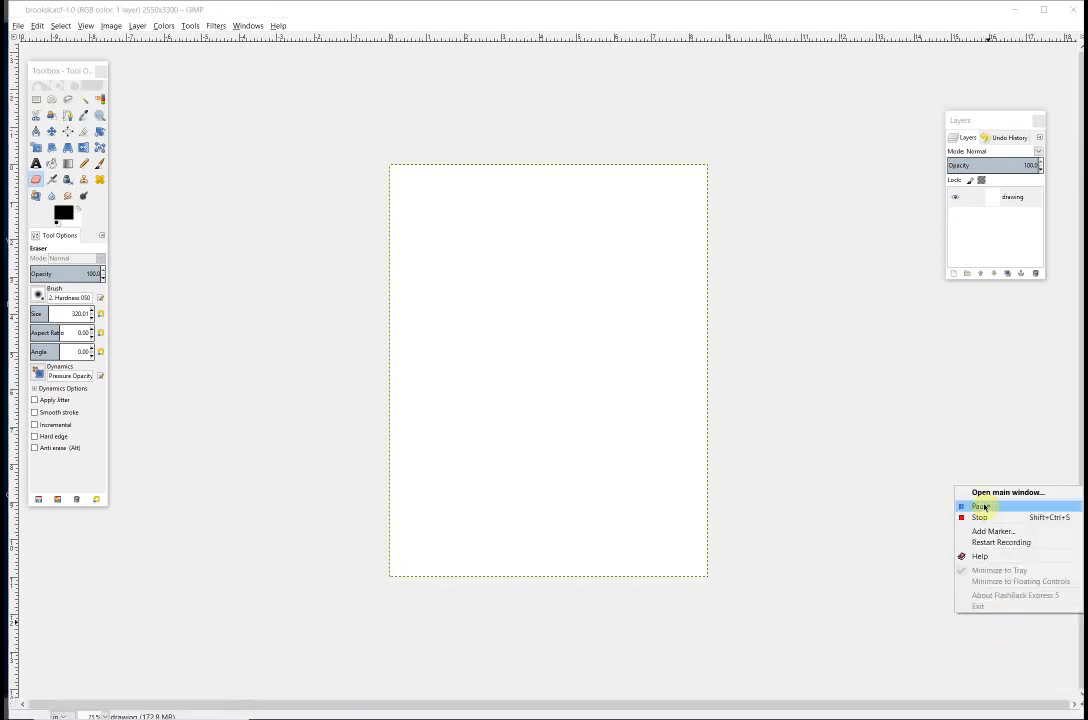